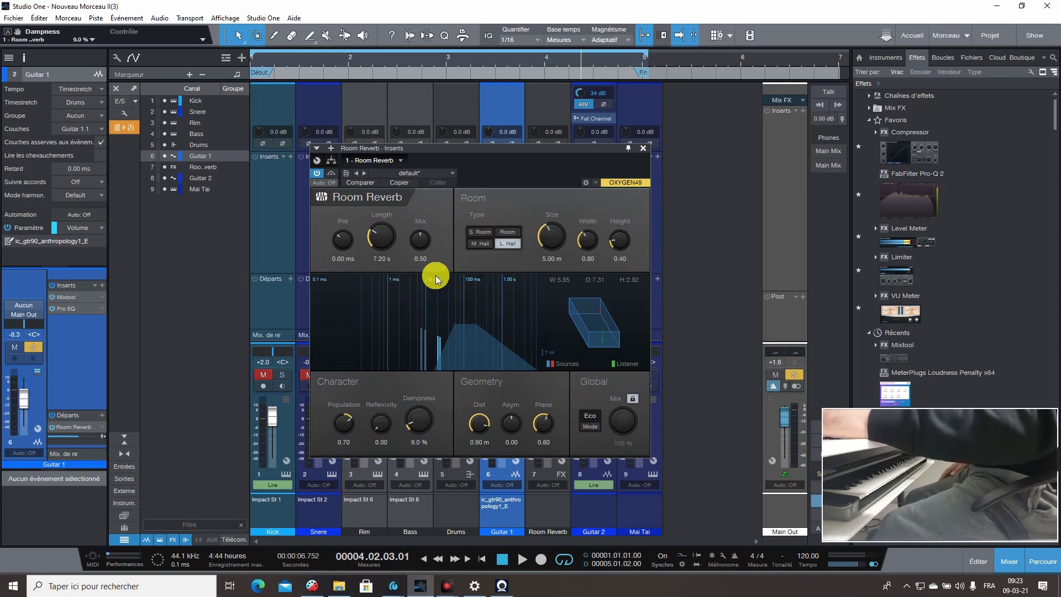
Step: Shorten the Room Reverb's length to -2.40 s during playback, close its window and unsolo Guitar 1
{"action": "left_click", "coordinate": [522, 561]}
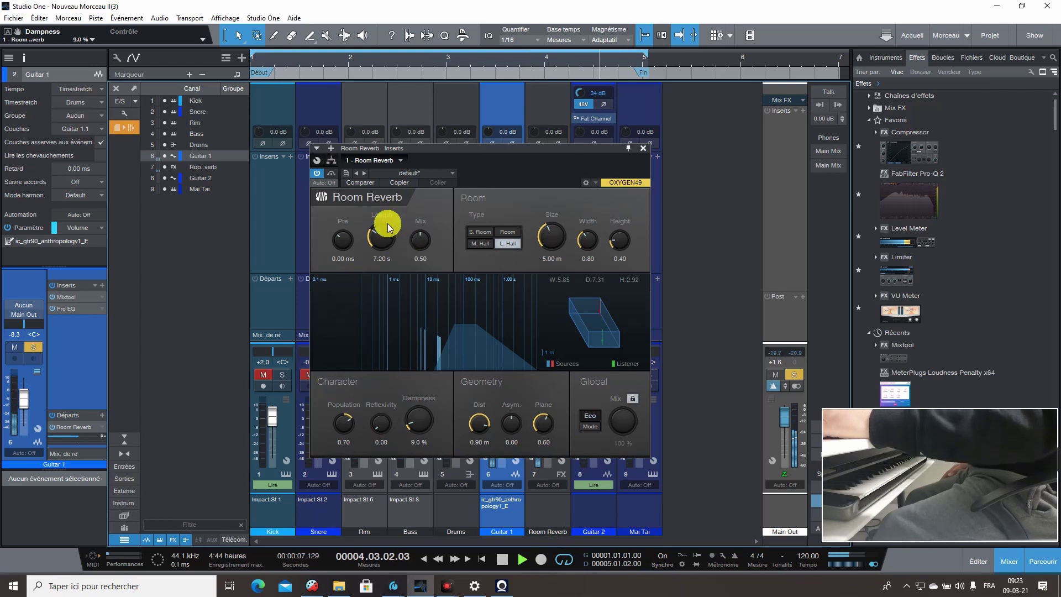
{"action": "left_click_drag", "start_coordinate": [386, 241], "coordinate": [386, 252]}
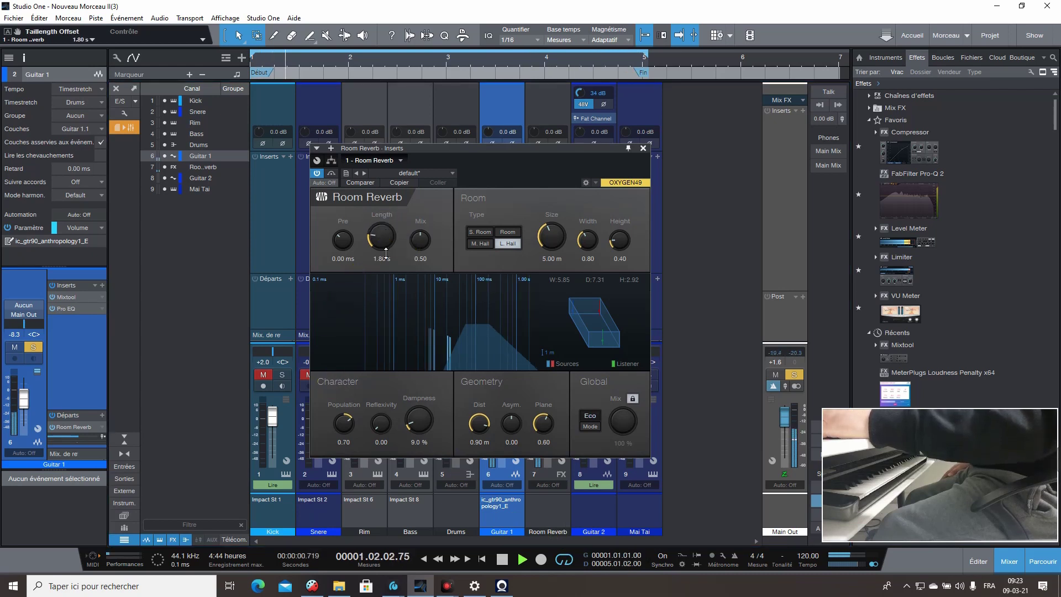
{"action": "left_click_drag", "start_coordinate": [415, 344], "coordinate": [417, 365]}
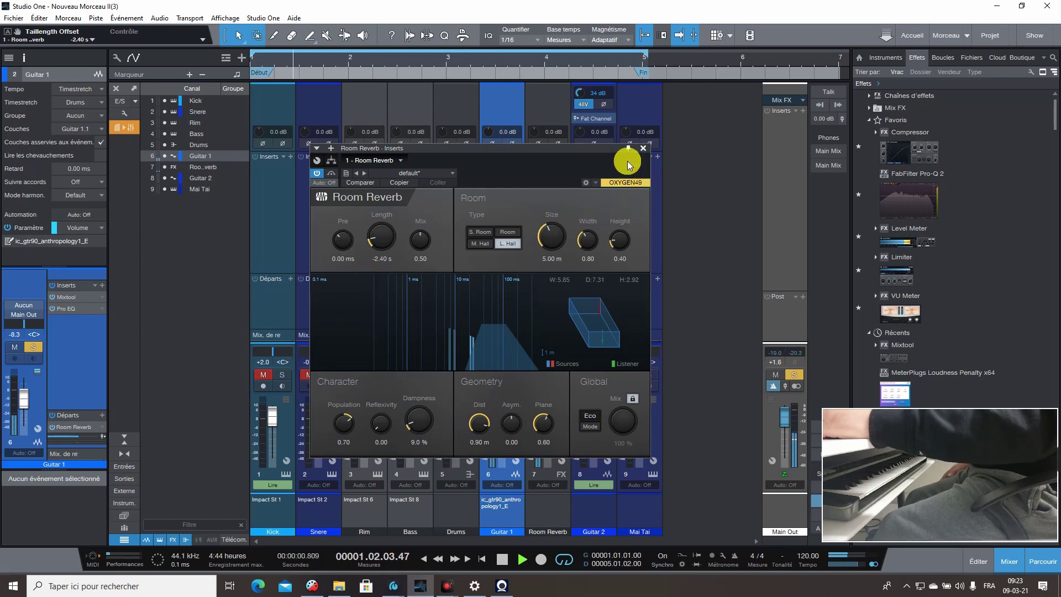
{"action": "left_click", "coordinate": [641, 149]}
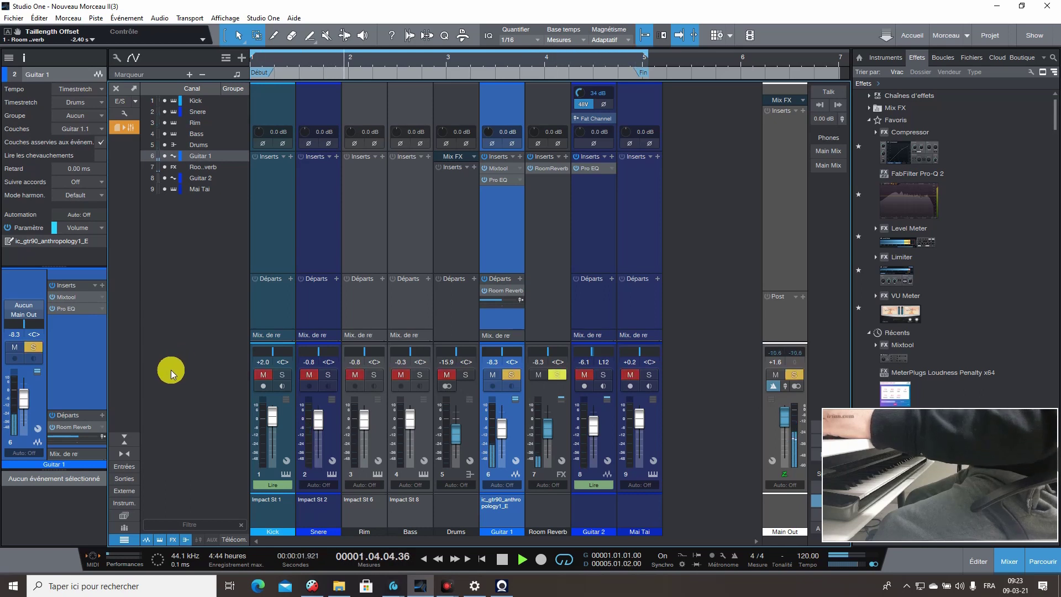
{"action": "key", "text": "s"}
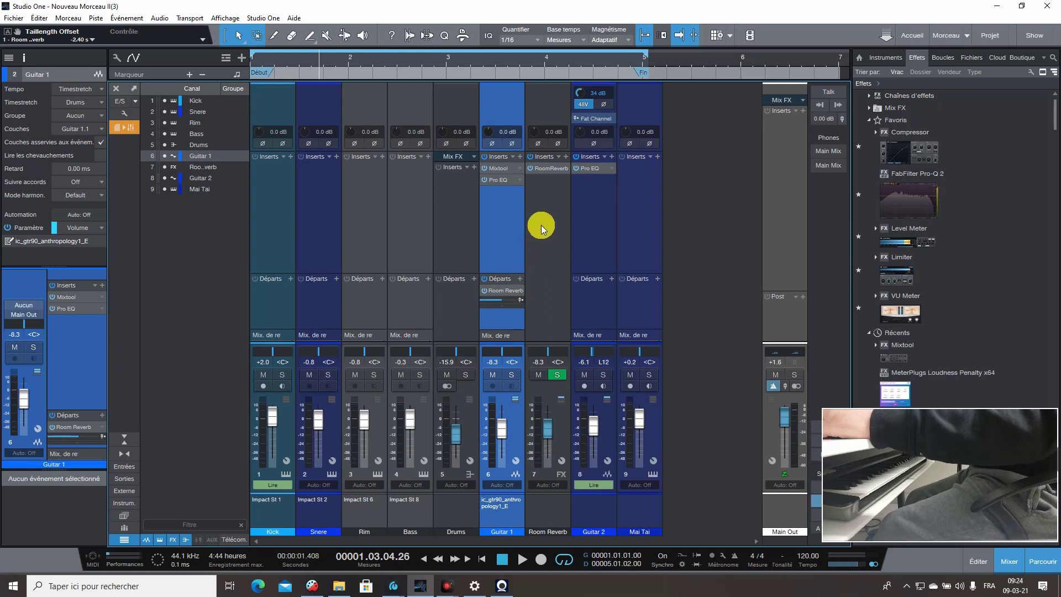
Step: Insert a Compressor on the Room Reverb channel and set its threshold to -22 dB and ratio to 1.8:1
{"action": "left_click", "coordinate": [915, 155]}
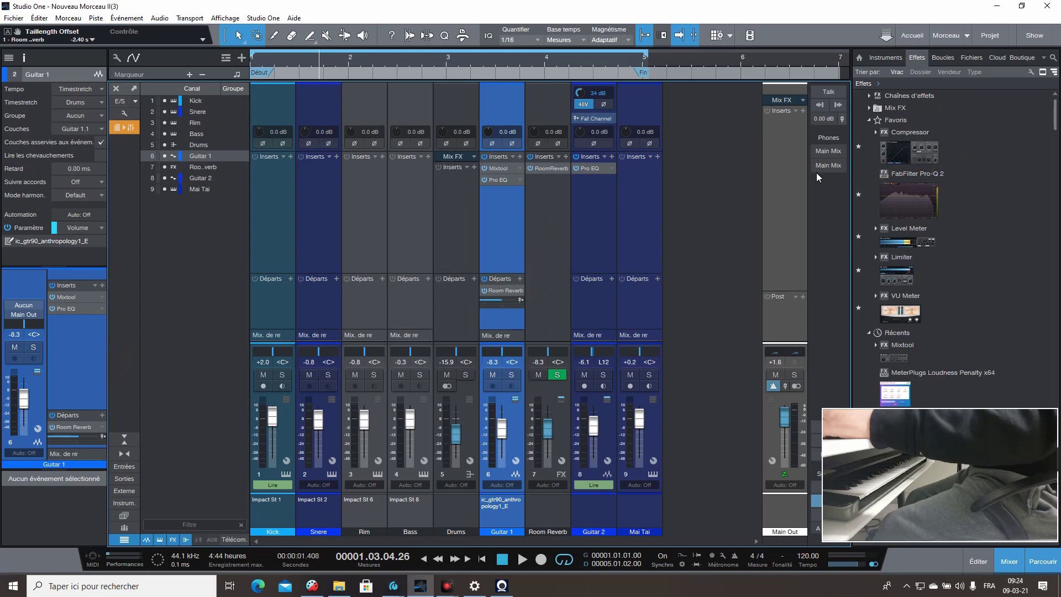
{"action": "left_click", "coordinate": [548, 215]}
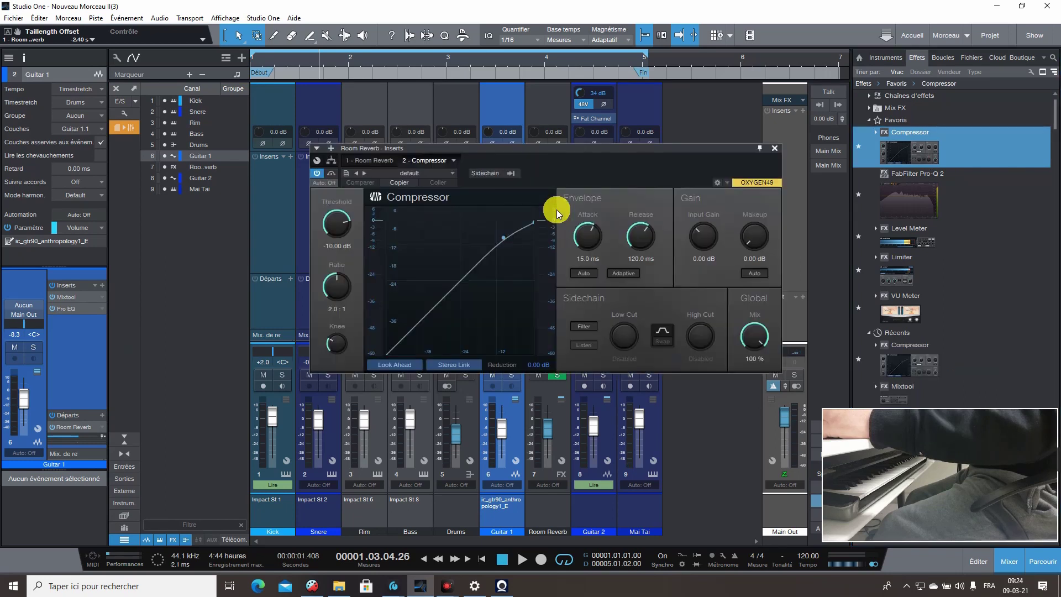
{"action": "left_click", "coordinate": [519, 561]}
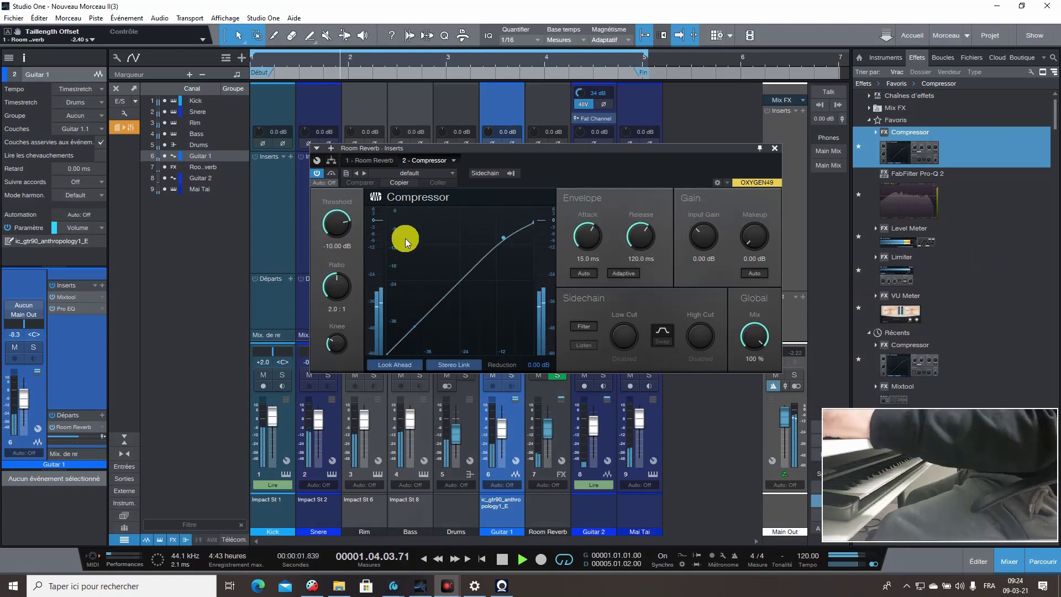
{"action": "mouse_move", "coordinate": [344, 216]}
{"action": "left_mouse_down"}
{"action": "mouse_move", "coordinate": [340, 255]}
{"action": "mouse_move", "coordinate": [341, 228]}
{"action": "left_mouse_up"}
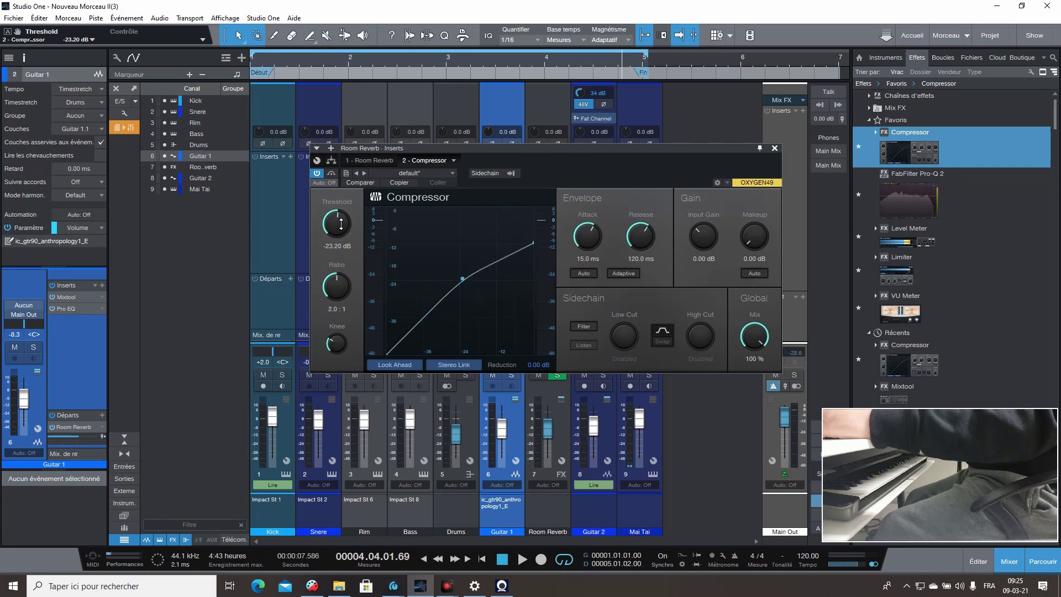
{"action": "scroll", "coordinate": [341, 223], "scroll_direction": "up", "scroll_amount": 2}
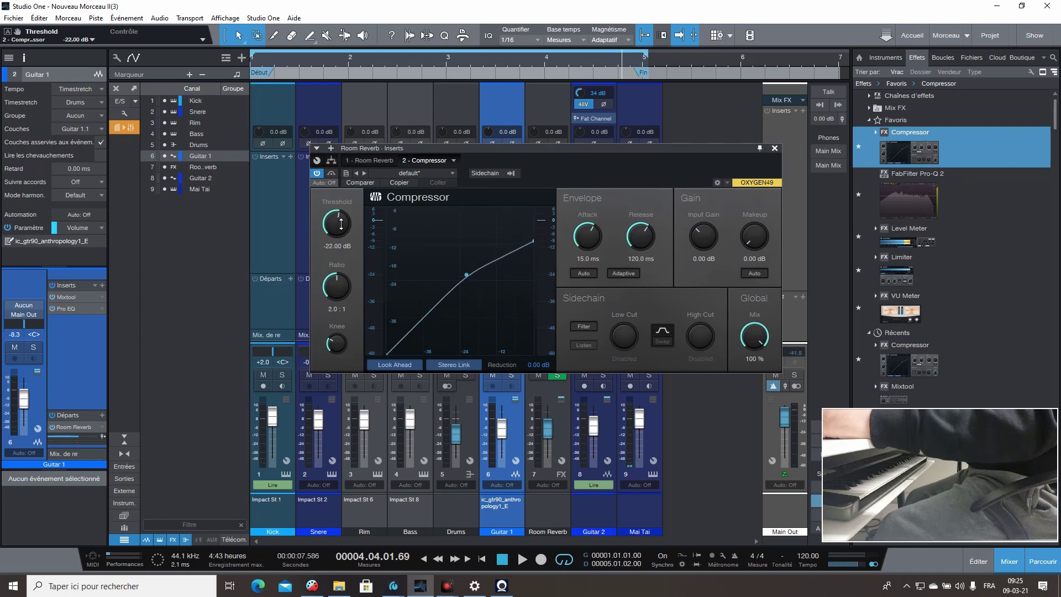
{"action": "left_click", "coordinate": [340, 293]}
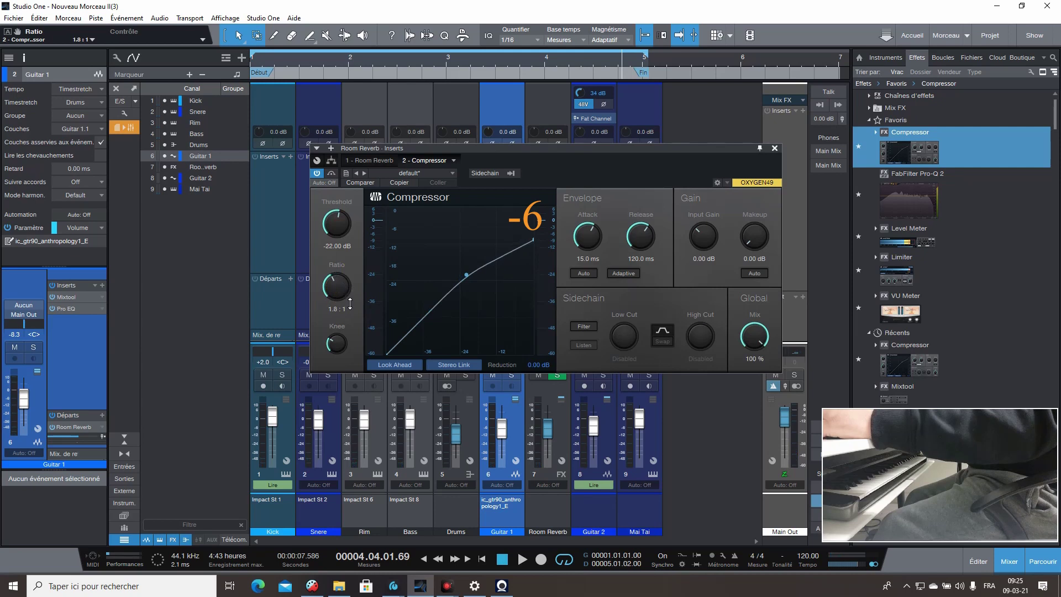
Step: Set the Compressor's attack to 3 ms and its release to 1.20 s
{"action": "left_click", "coordinate": [587, 263]}
{"action": "double_click", "coordinate": [584, 262]}
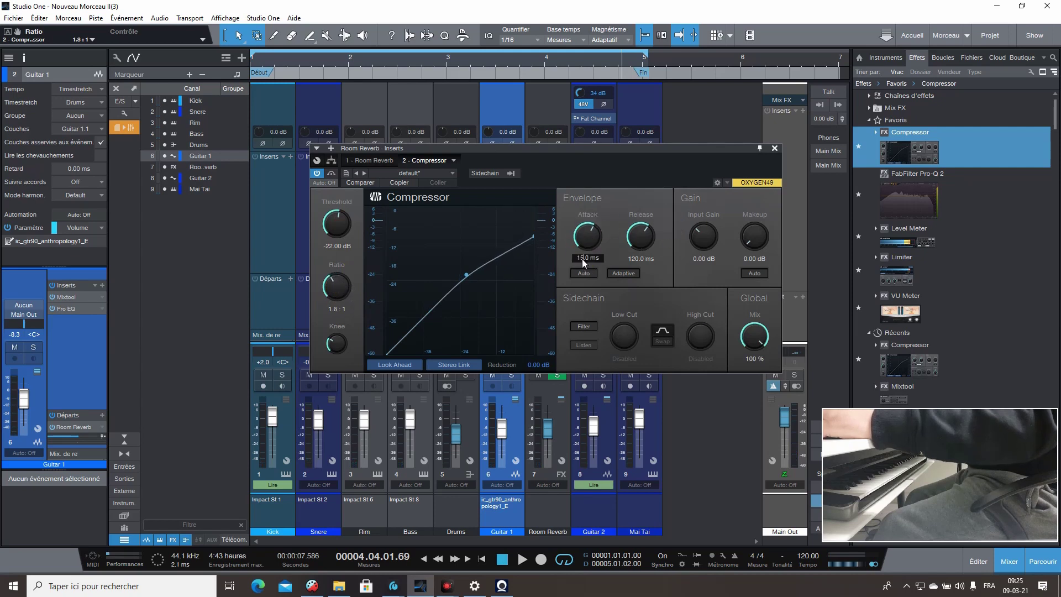
{"action": "double_click", "coordinate": [583, 258]}
{"action": "key", "text": "BackSpace"}
{"action": "key", "text": "BackSpace"}
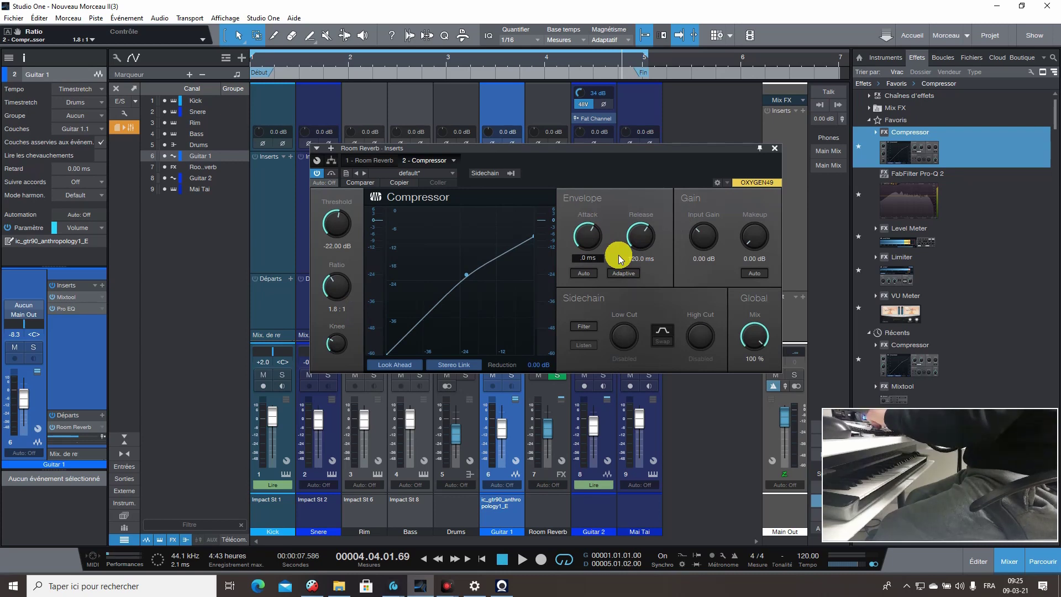
{"action": "type", "text": "3"}
{"action": "key", "text": "Return"}
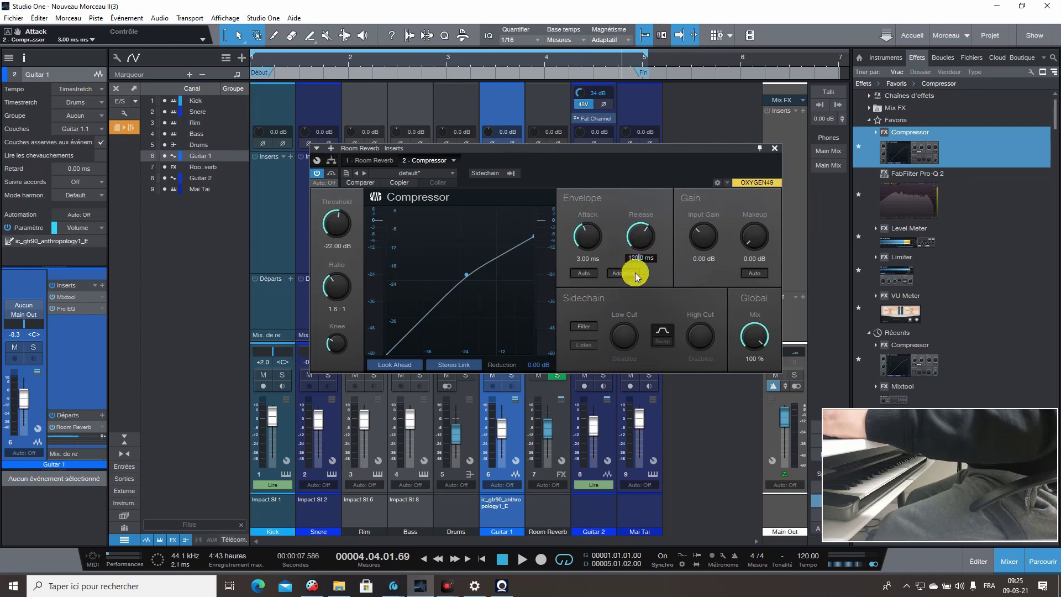
{"action": "key", "text": "Return"}
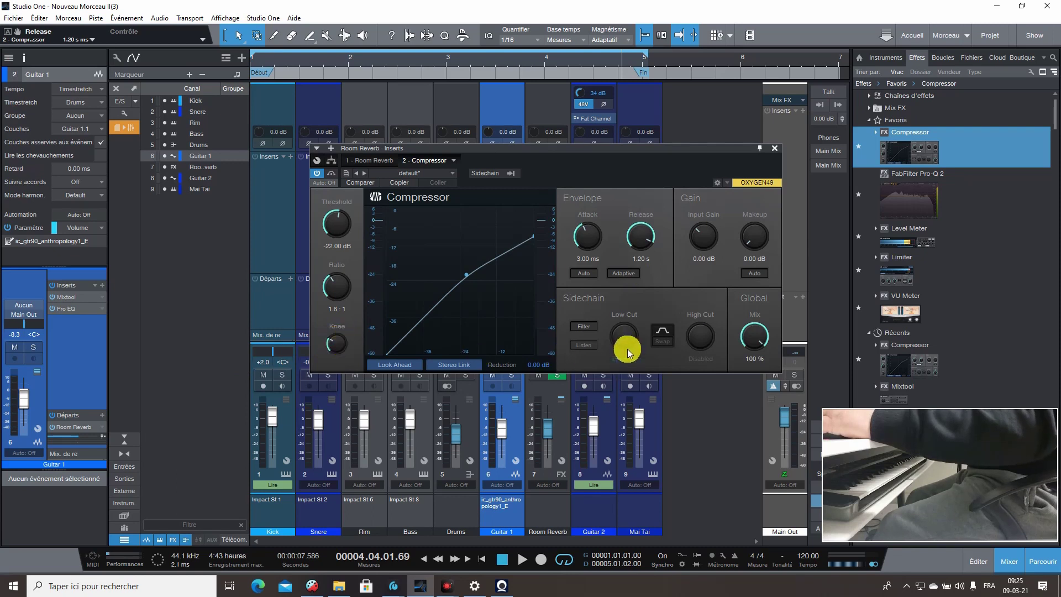
Step: Lower the Compressor's input gain to -4.14 dB, play the mix to check it and close the effect window
{"action": "left_click", "coordinate": [702, 228]}
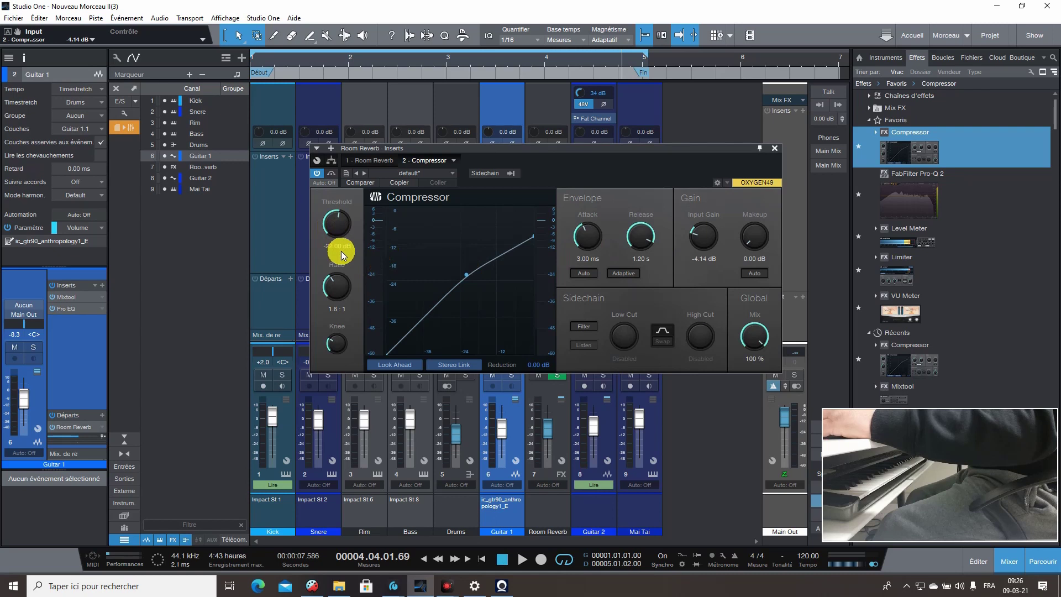
{"action": "left_click", "coordinate": [523, 559]}
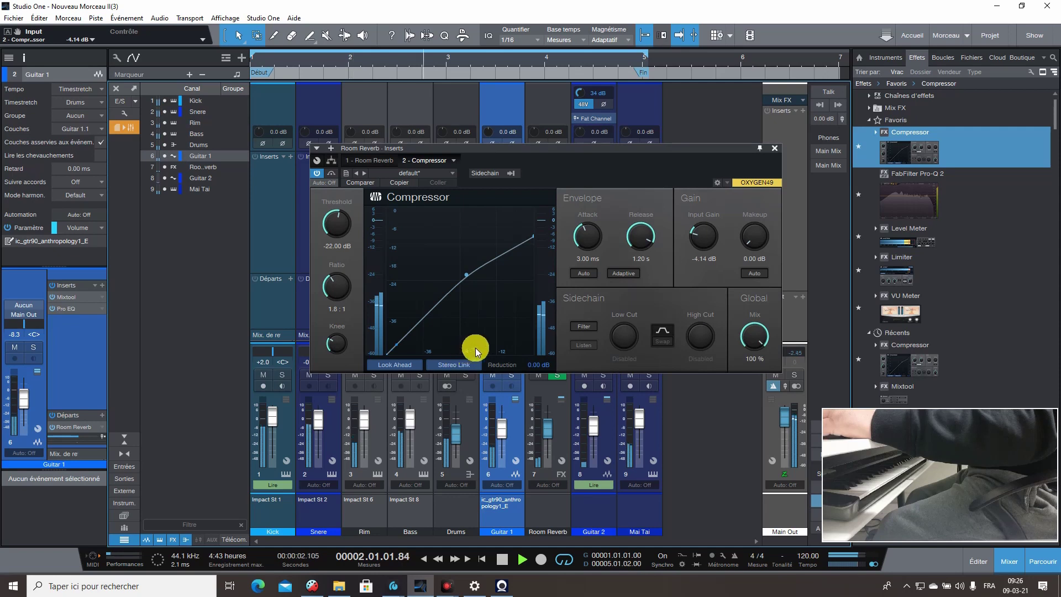
{"action": "left_click", "coordinate": [774, 148]}
{"action": "key", "text": "Home"}
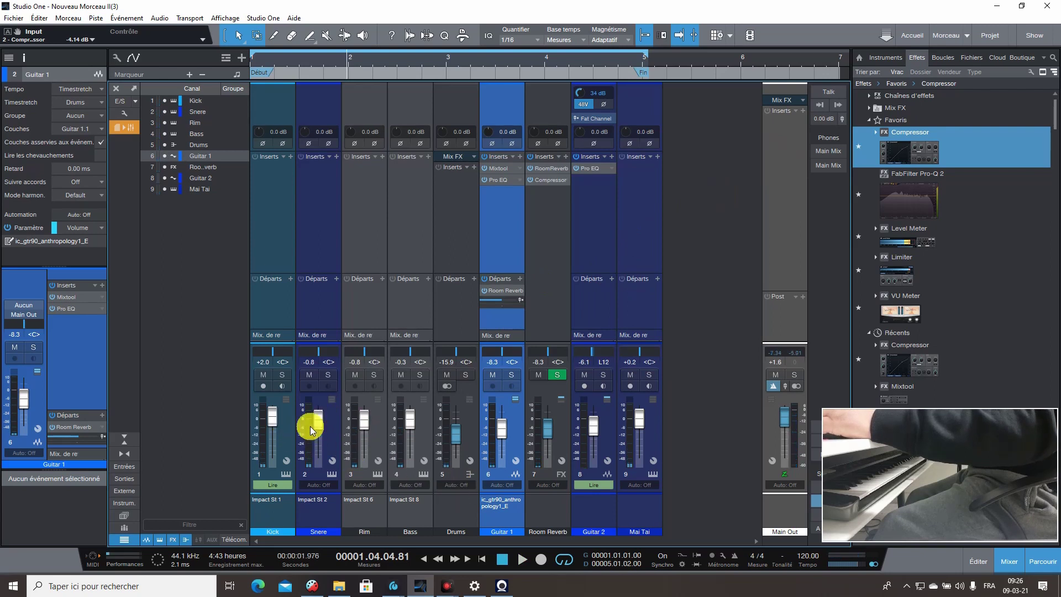
Step: Search the effects for "tricomp" and insert Tricomp on the Drums channel
{"action": "left_click", "coordinate": [471, 237]}
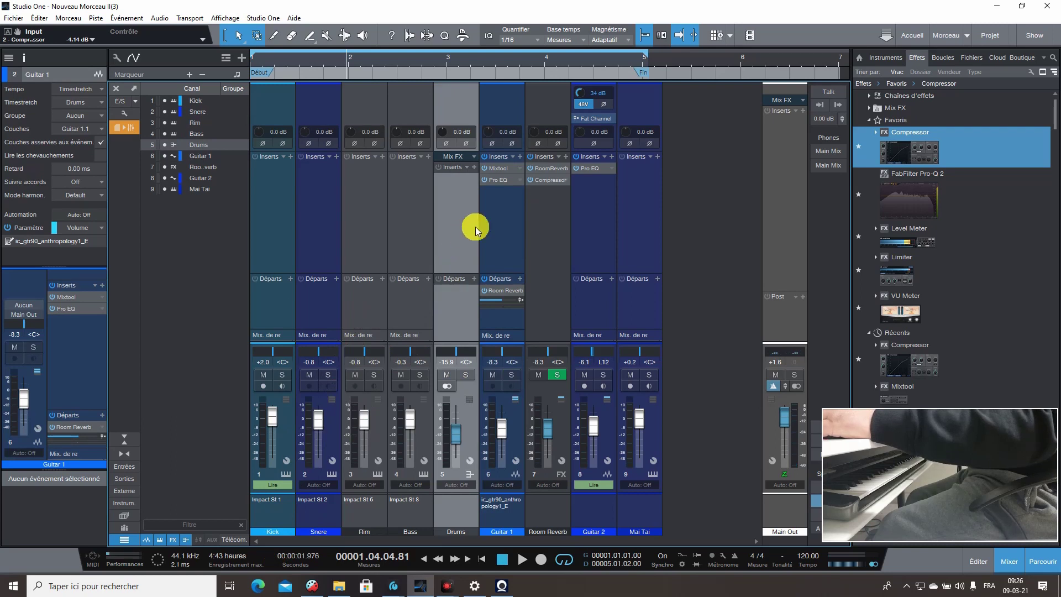
{"action": "scroll", "coordinate": [961, 323], "scroll_direction": "down", "scroll_amount": 3}
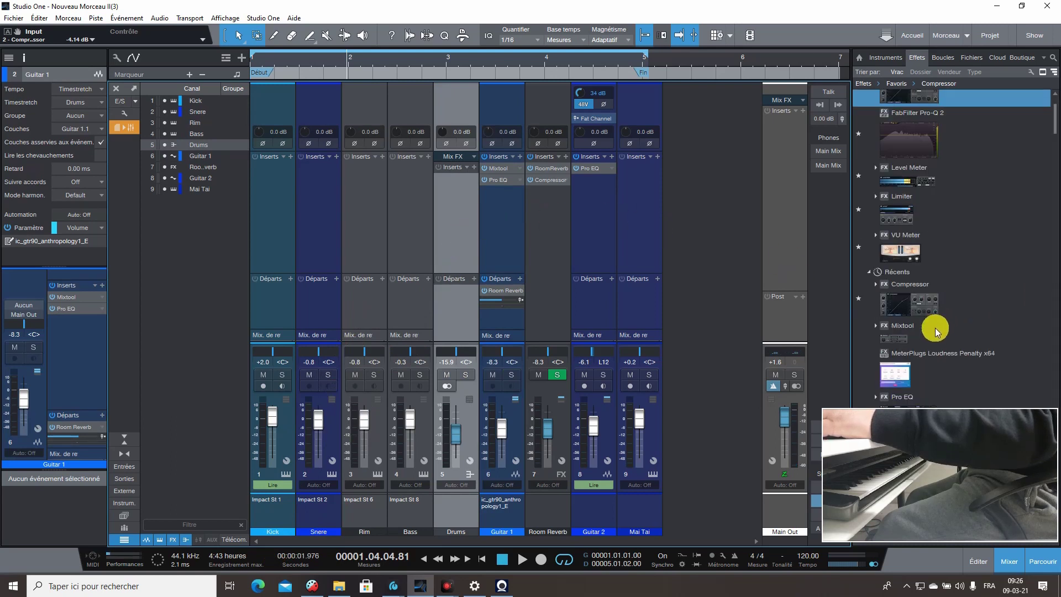
{"action": "scroll", "coordinate": [927, 338], "scroll_direction": "down", "scroll_amount": 10}
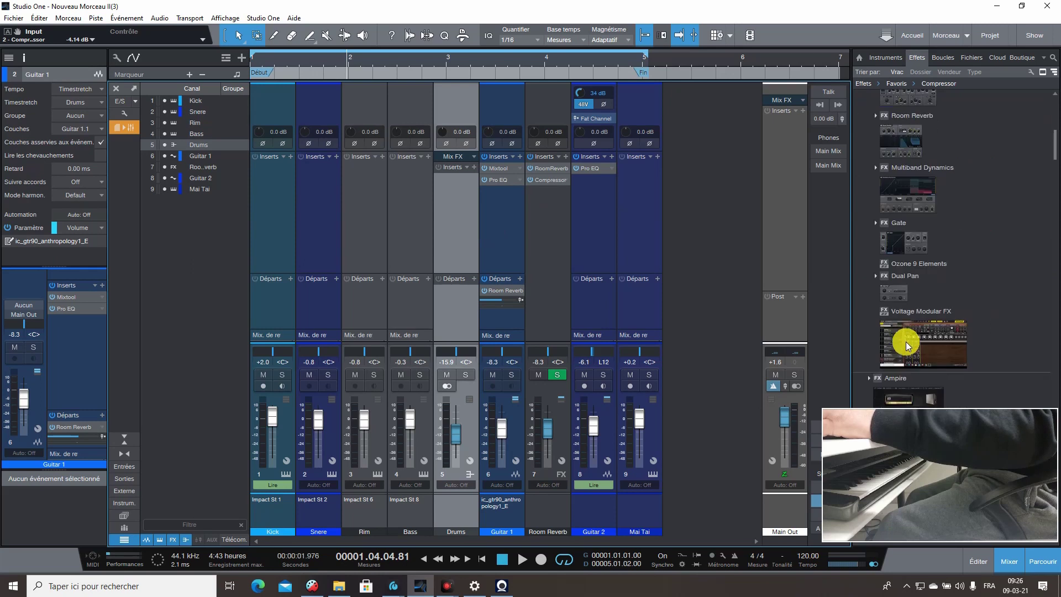
{"action": "scroll", "coordinate": [918, 325], "scroll_direction": "up", "scroll_amount": 6}
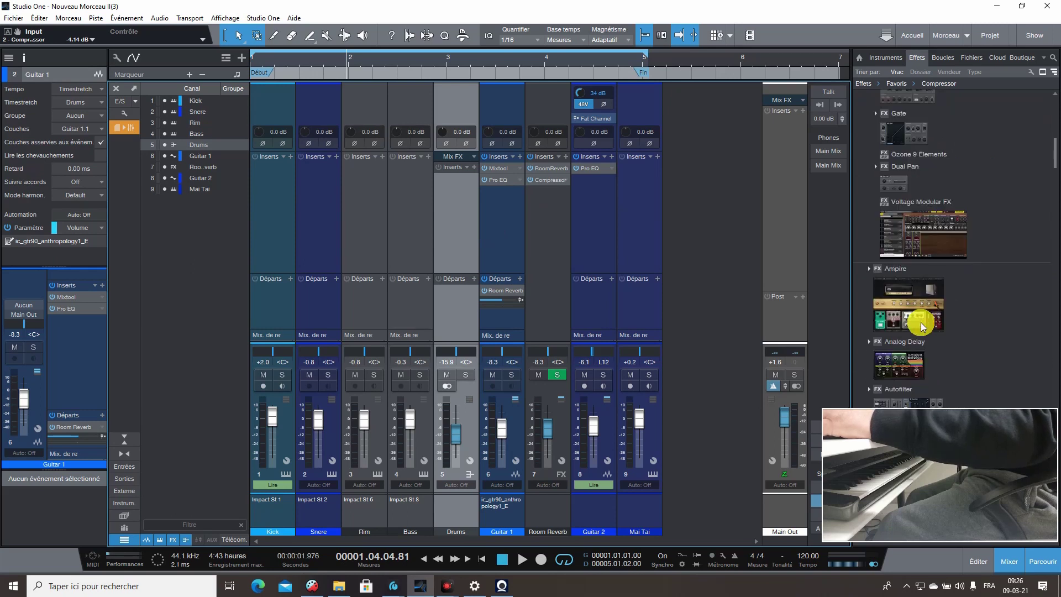
{"action": "left_click", "coordinate": [474, 167]}
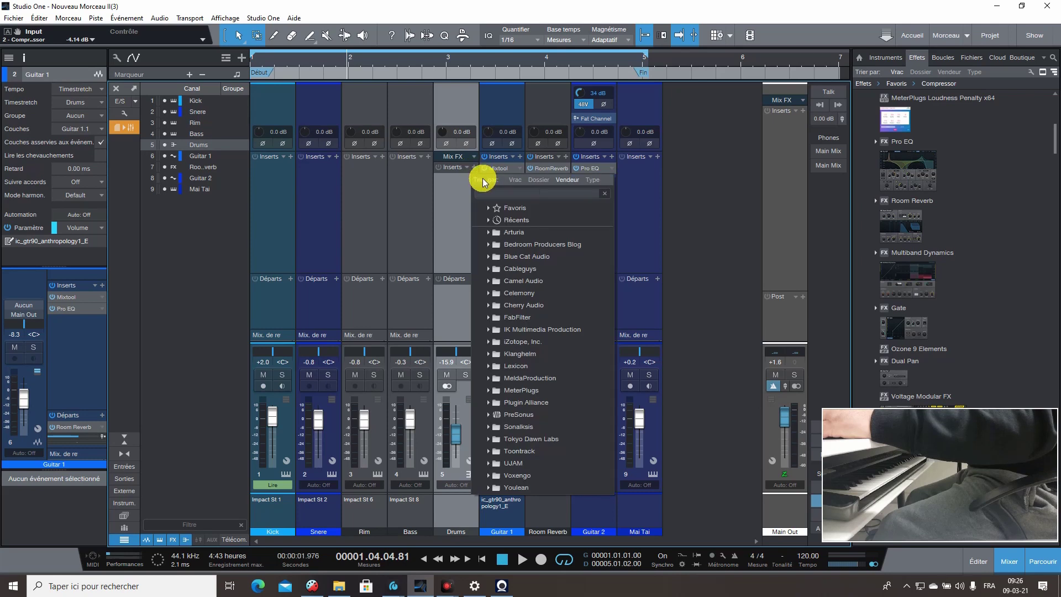
{"action": "type", "text": "t"}
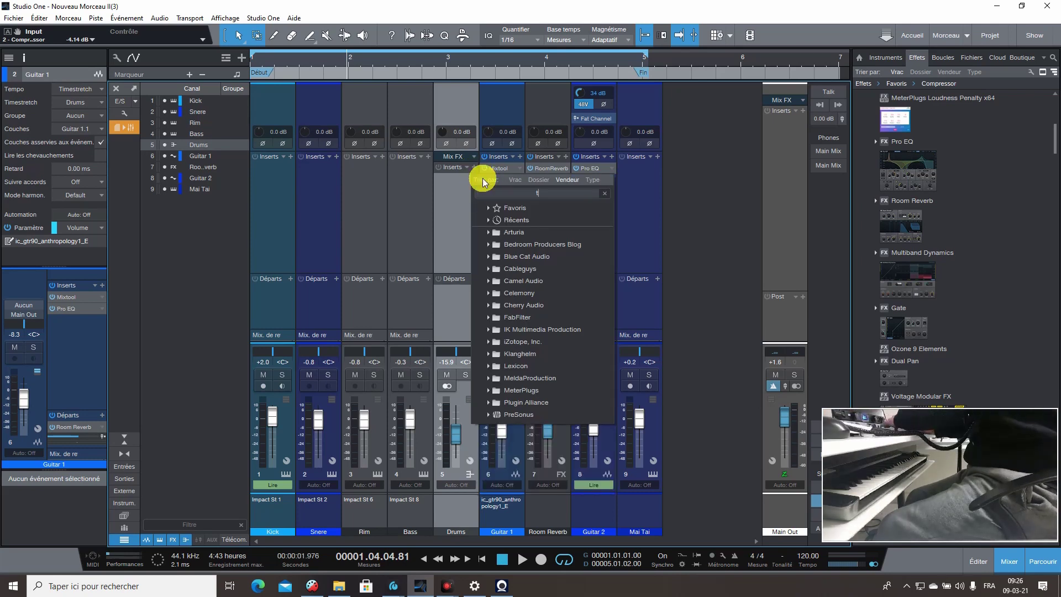
{"action": "type", "text": "ri"}
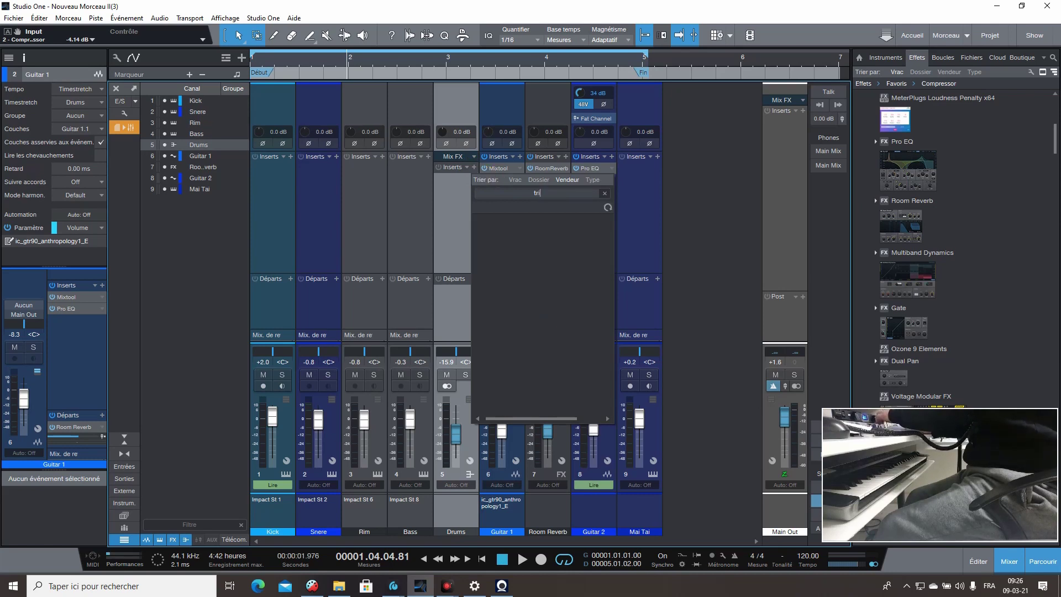
{"action": "type", "text": "co"}
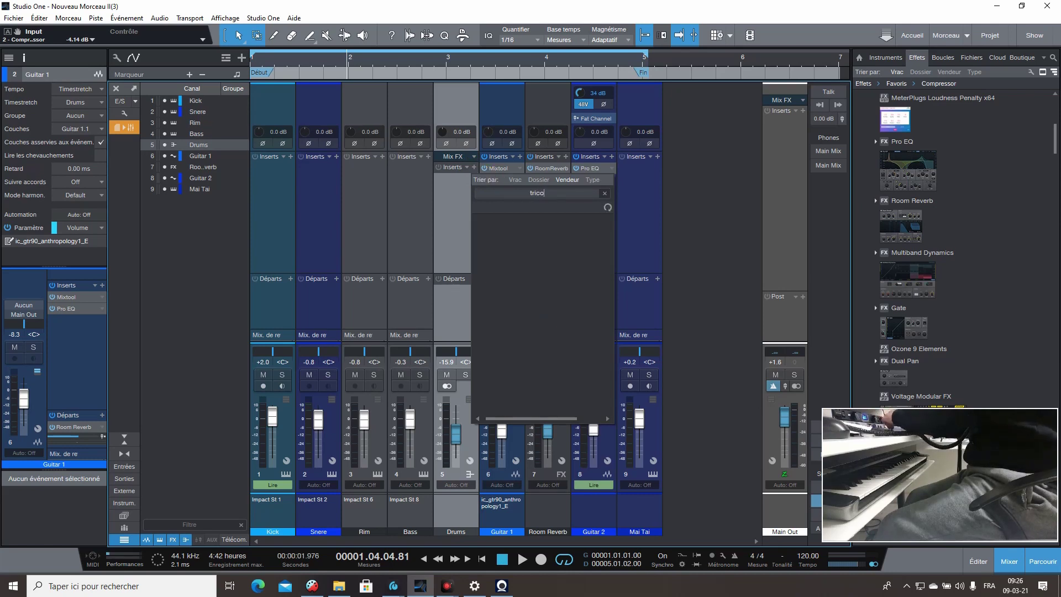
{"action": "type", "text": "mp"}
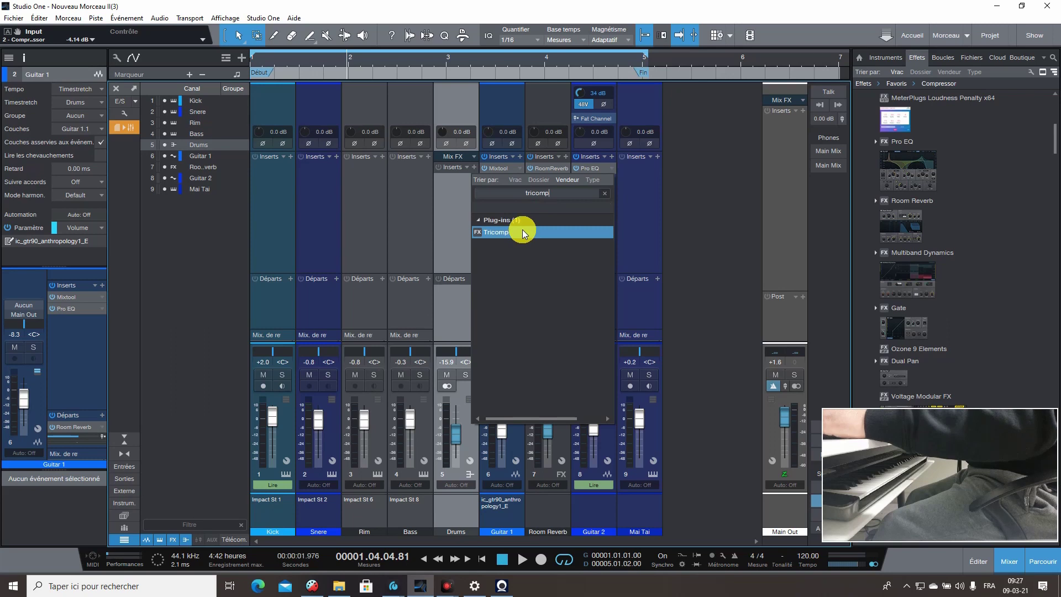
{"action": "double_click", "coordinate": [522, 232]}
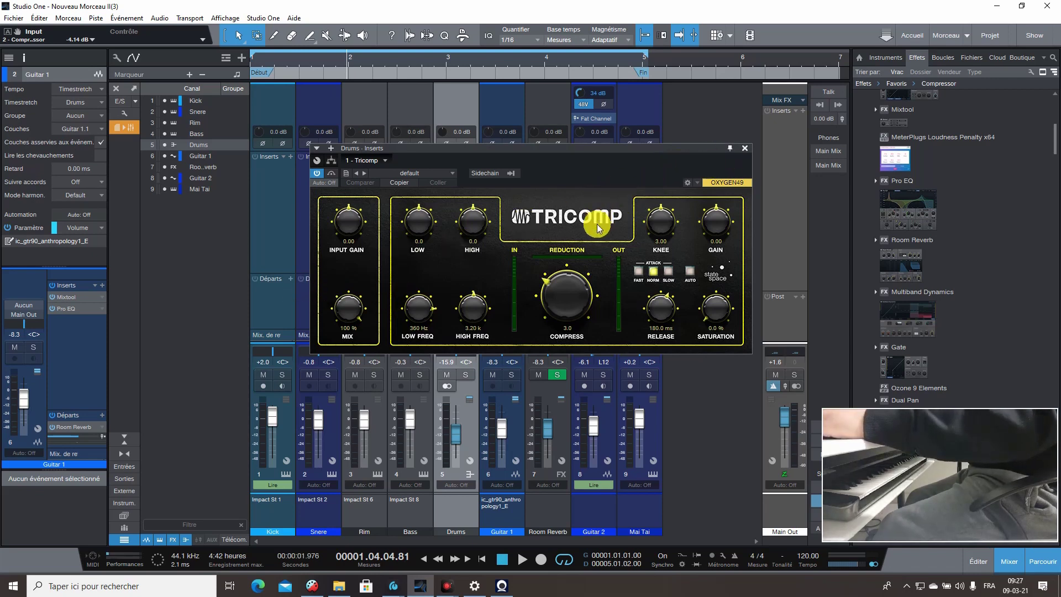
Step: Set Tricomp's Compress amount to 0.9 and solo the Drums channel for playback
{"action": "key", "text": "space"}
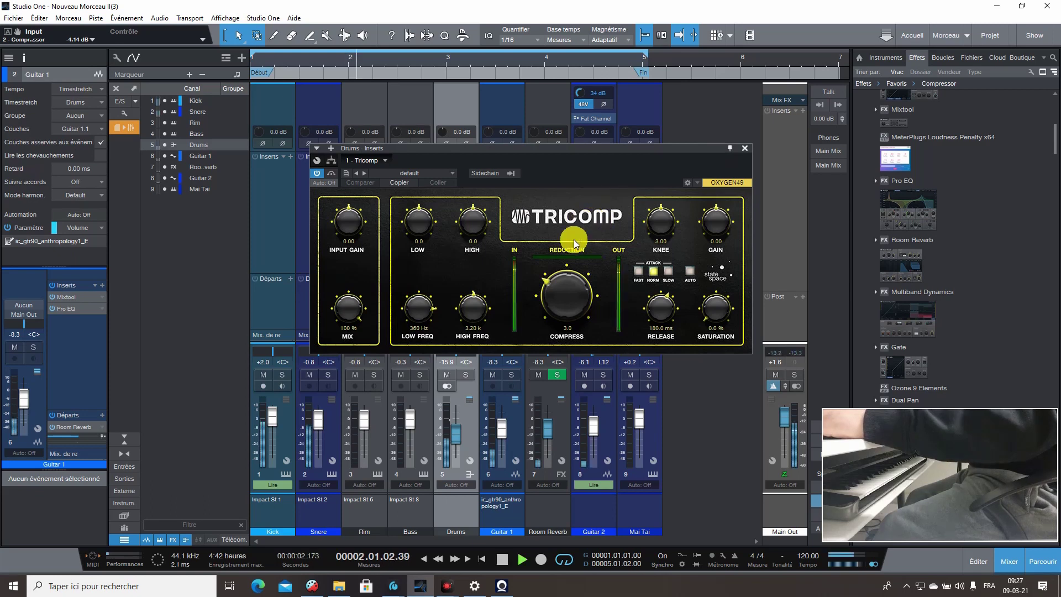
{"action": "left_click_drag", "start_coordinate": [576, 287], "coordinate": [560, 315]}
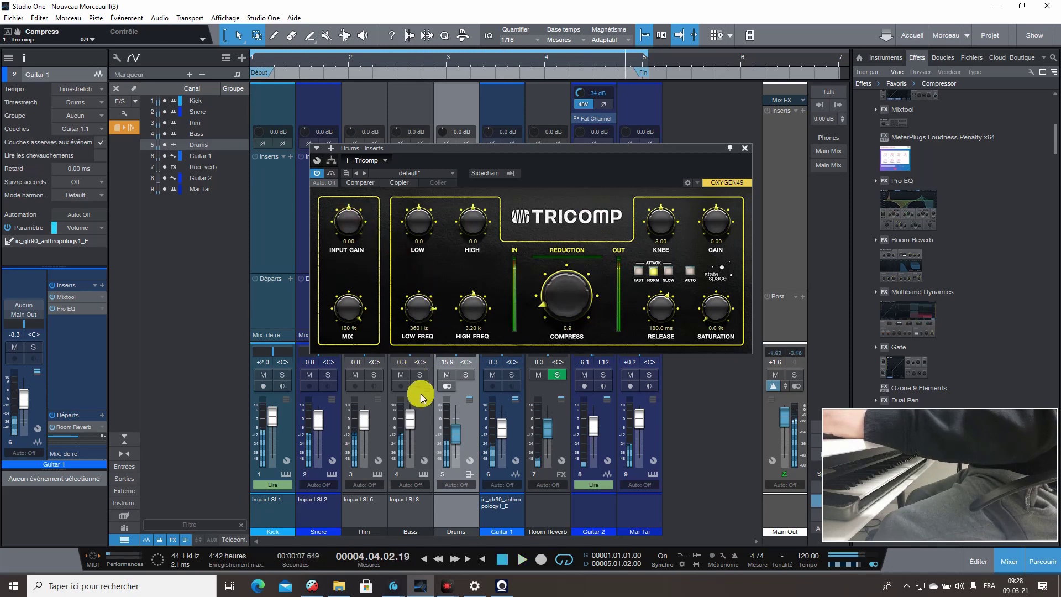
{"action": "left_click", "coordinate": [465, 375]}
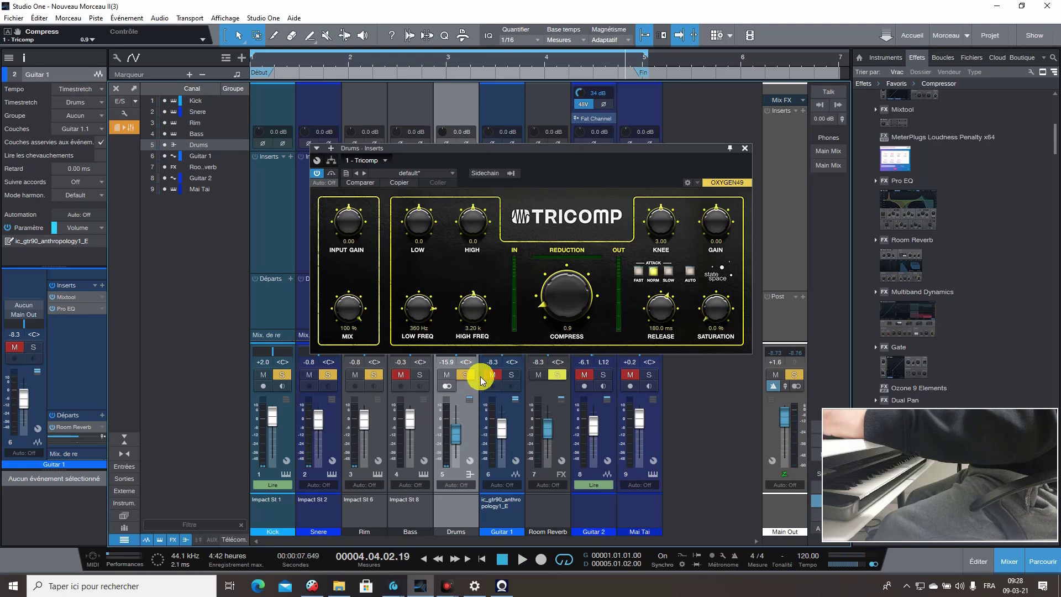
{"action": "key", "text": "space"}
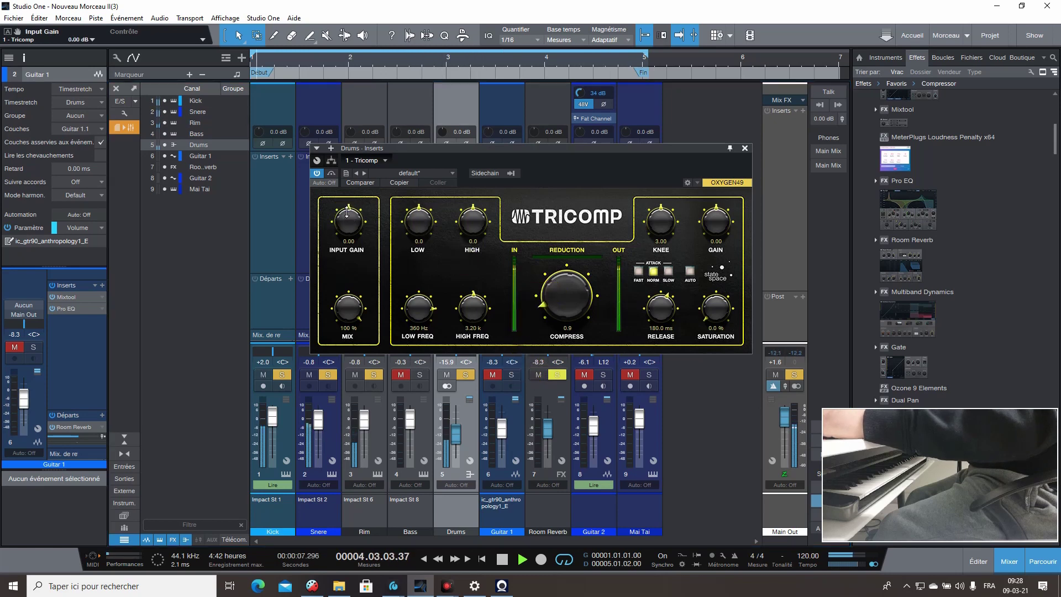
Step: Set Tricomp's input gain to 2.16 dB, output gain to 3.06 dB and saturation to 11.5 % while the drums play
{"action": "left_click_drag", "start_coordinate": [344, 210], "coordinate": [347, 206]}
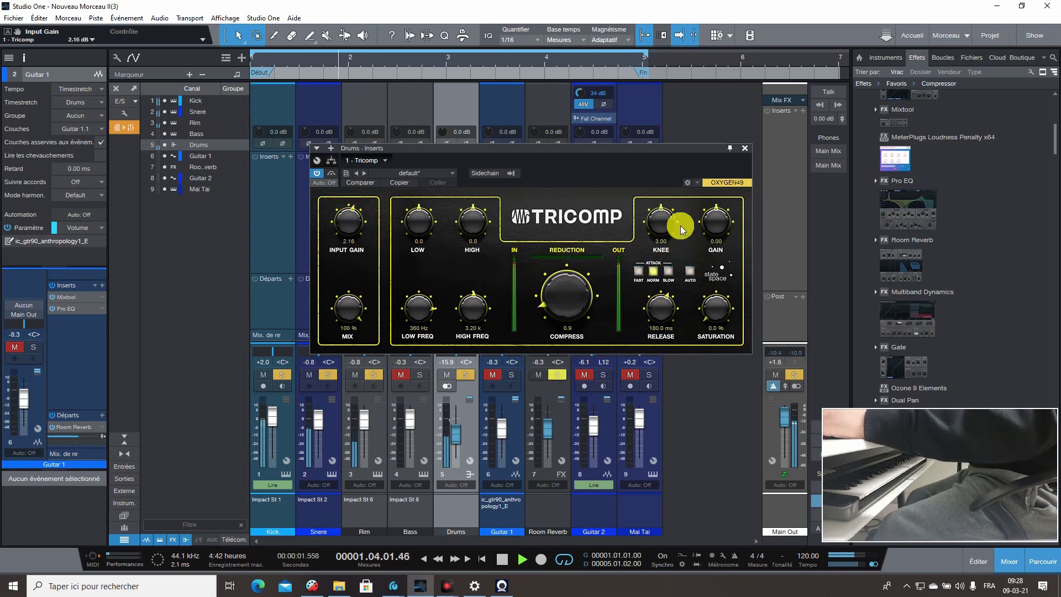
{"action": "mouse_move", "coordinate": [716, 220]}
{"action": "left_mouse_down"}
{"action": "mouse_move", "coordinate": [716, 206]}
{"action": "mouse_move", "coordinate": [709, 225]}
{"action": "mouse_move", "coordinate": [709, 207]}
{"action": "left_mouse_up"}
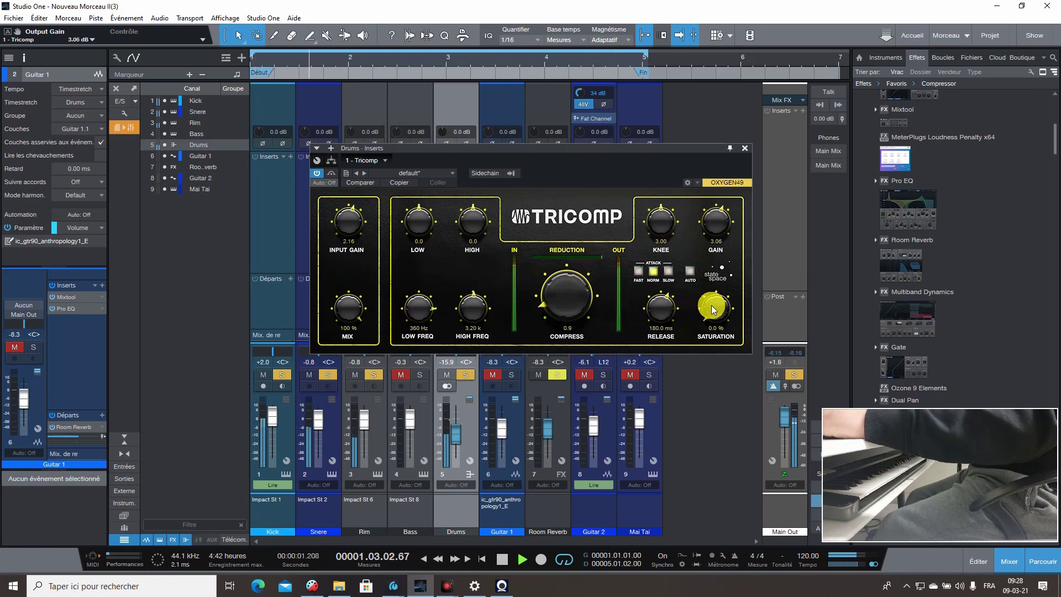
{"action": "mouse_move", "coordinate": [713, 310]}
{"action": "left_mouse_down"}
{"action": "mouse_move", "coordinate": [720, 287]}
{"action": "mouse_move", "coordinate": [706, 312]}
{"action": "left_mouse_up"}
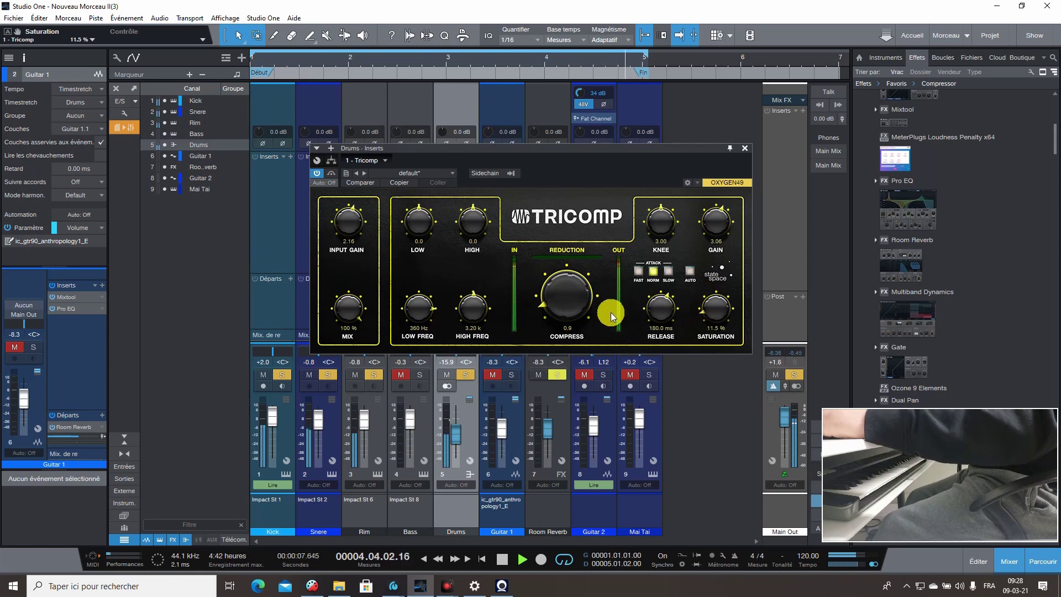
Step: Set Tricomp's Compress amount to 3.5 and its High level to -0.7 while the drums play
{"action": "left_click", "coordinate": [568, 308]}
{"action": "left_click_drag", "start_coordinate": [567, 310], "coordinate": [522, 299]}
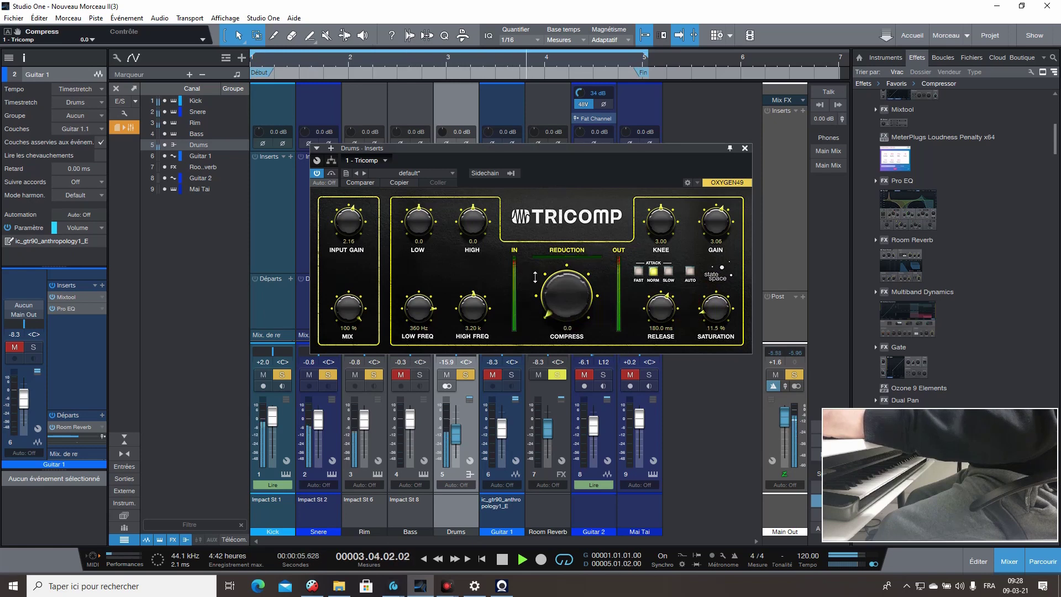
{"action": "mouse_move", "coordinate": [535, 271]}
{"action": "left_mouse_down"}
{"action": "mouse_move", "coordinate": [552, 290]}
{"action": "mouse_move", "coordinate": [549, 263]}
{"action": "left_mouse_up"}
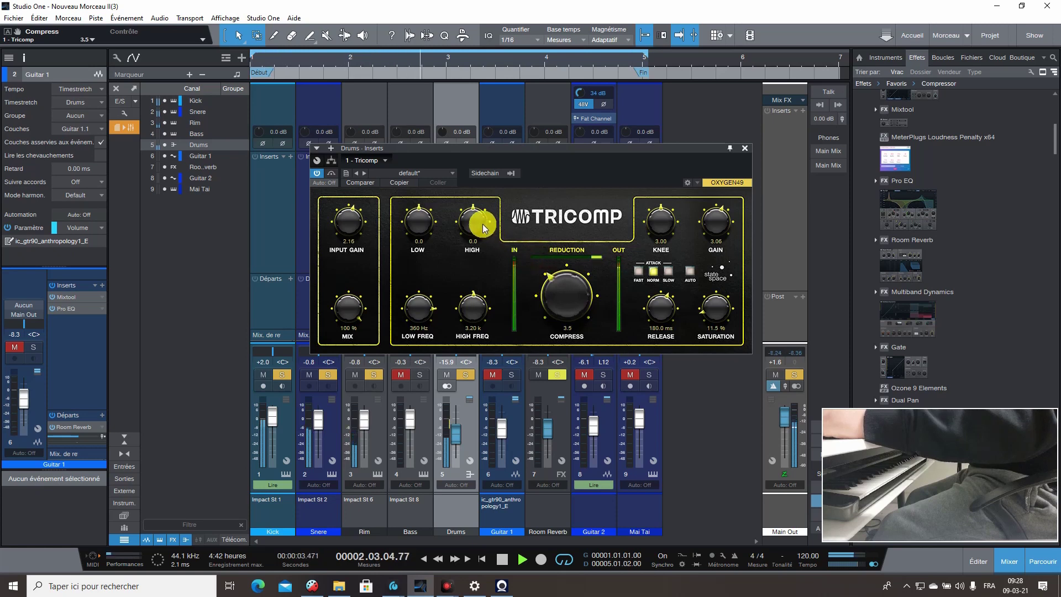
{"action": "left_click_drag", "start_coordinate": [482, 223], "coordinate": [471, 230]}
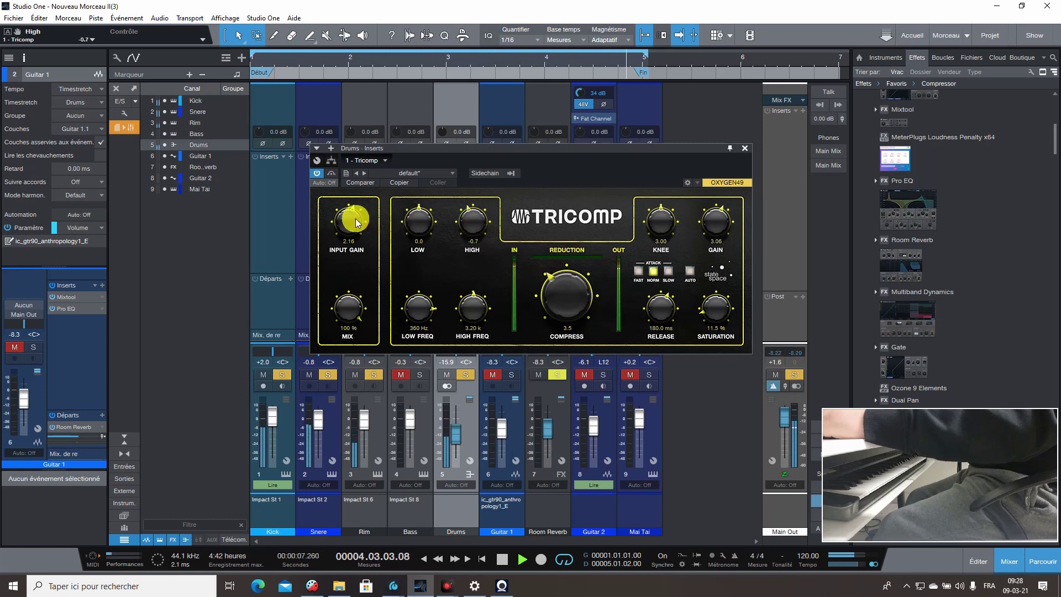
Step: Set Tricomp's input gain to -0.90 dB and output gain to -0.18 dB, and close the effect window
{"action": "left_click_drag", "start_coordinate": [350, 221], "coordinate": [343, 249]}
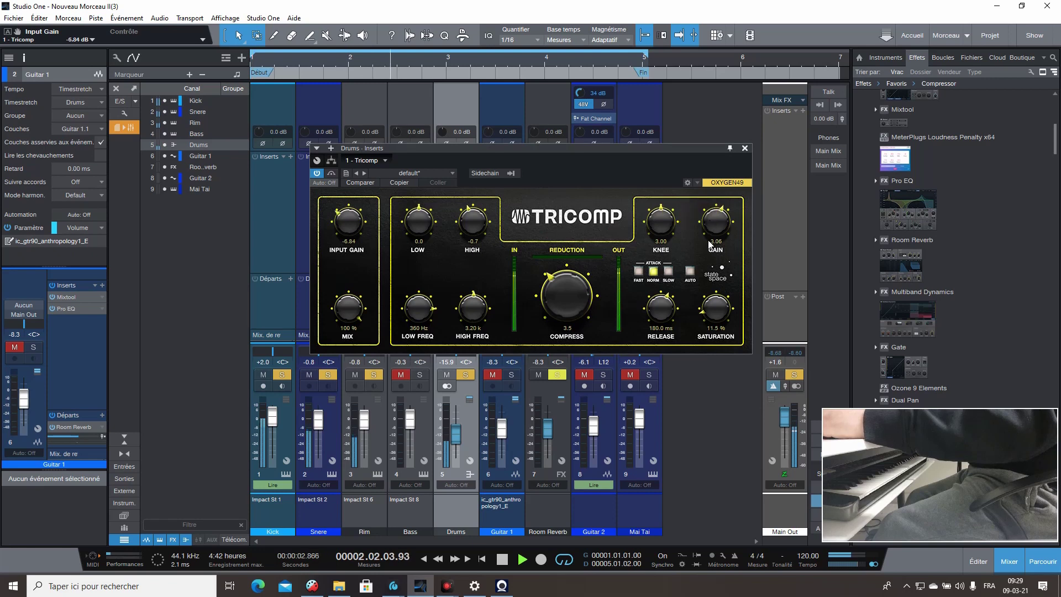
{"action": "left_click_drag", "start_coordinate": [710, 244], "coordinate": [705, 256]}
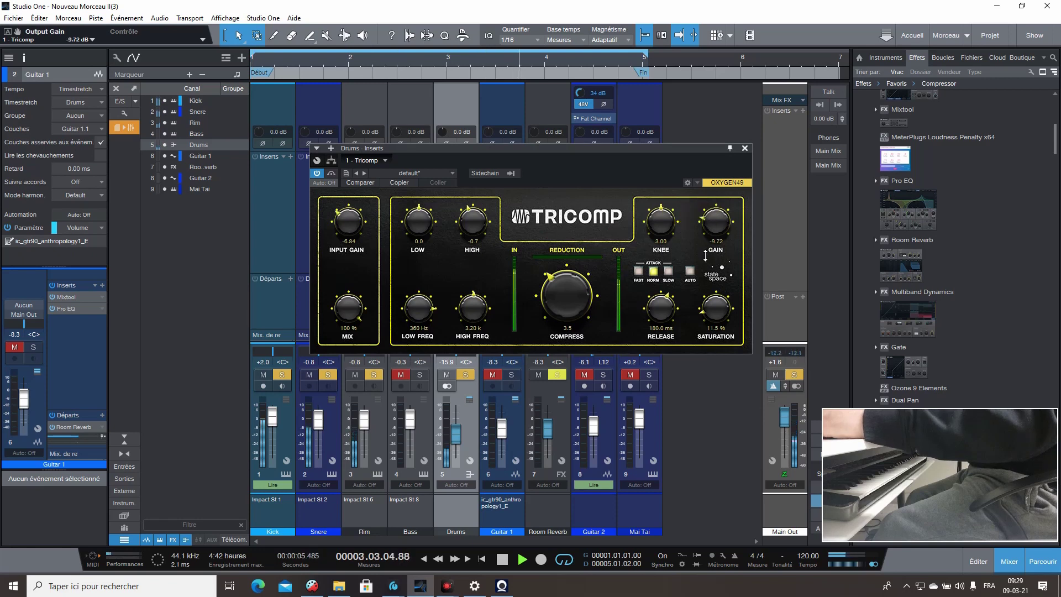
{"action": "left_click_drag", "start_coordinate": [717, 218], "coordinate": [707, 190]}
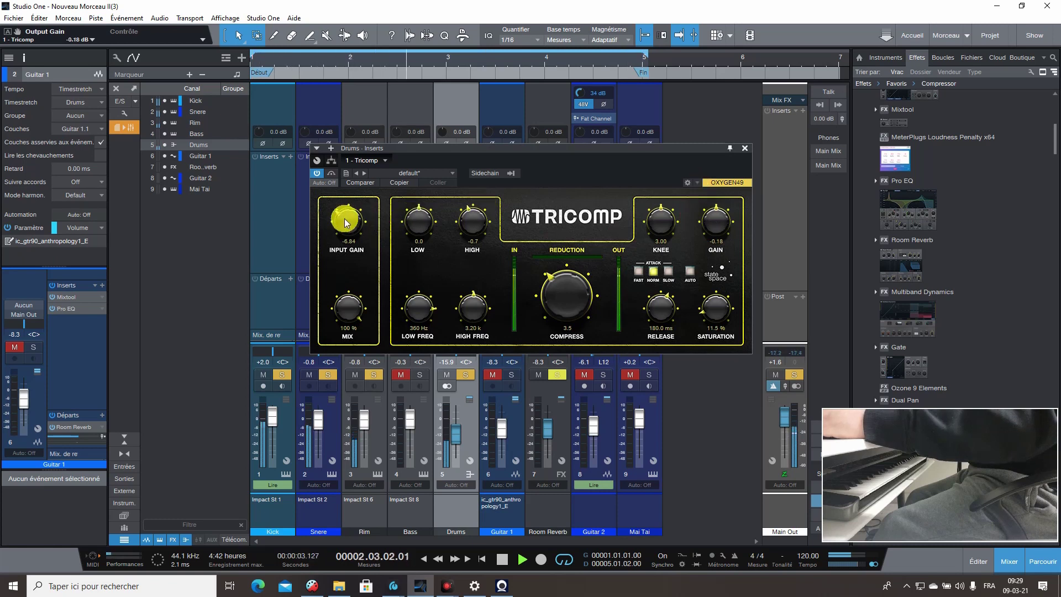
{"action": "mouse_move", "coordinate": [349, 224]}
{"action": "left_mouse_down"}
{"action": "mouse_move", "coordinate": [358, 171]}
{"action": "mouse_move", "coordinate": [354, 215]}
{"action": "left_mouse_up"}
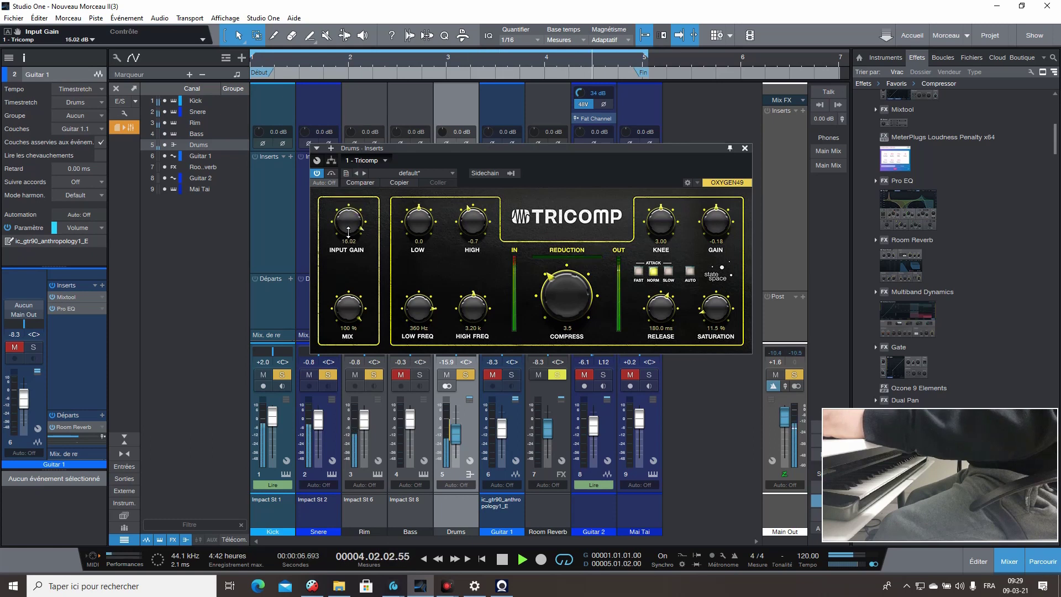
{"action": "left_click", "coordinate": [354, 270]}
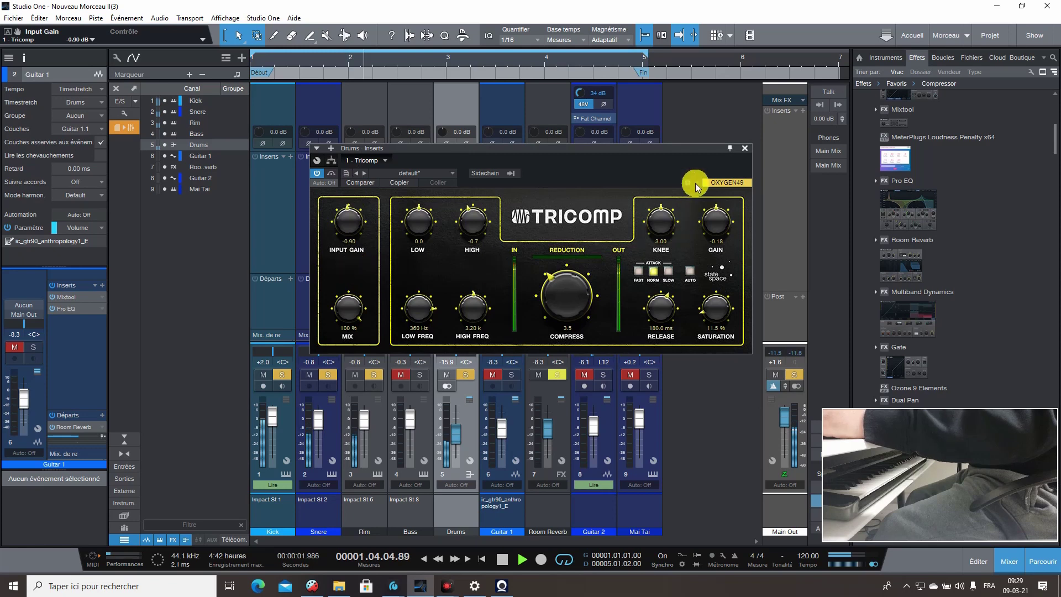
{"action": "left_click", "coordinate": [744, 148]}
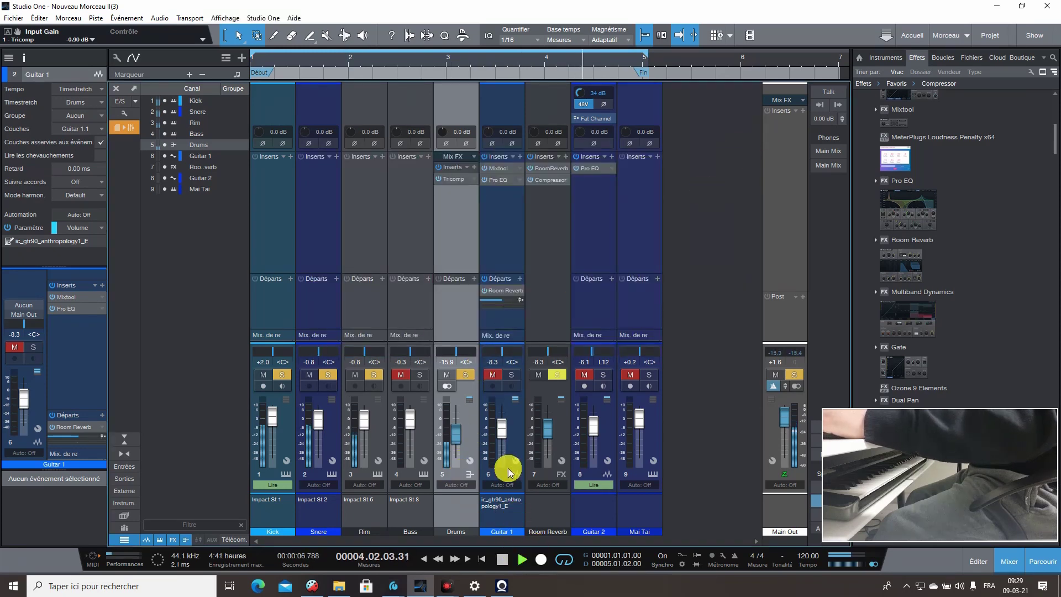
Step: Clear every mute and solo in the mixer to hear the full mix
{"action": "key", "text": "comma"}
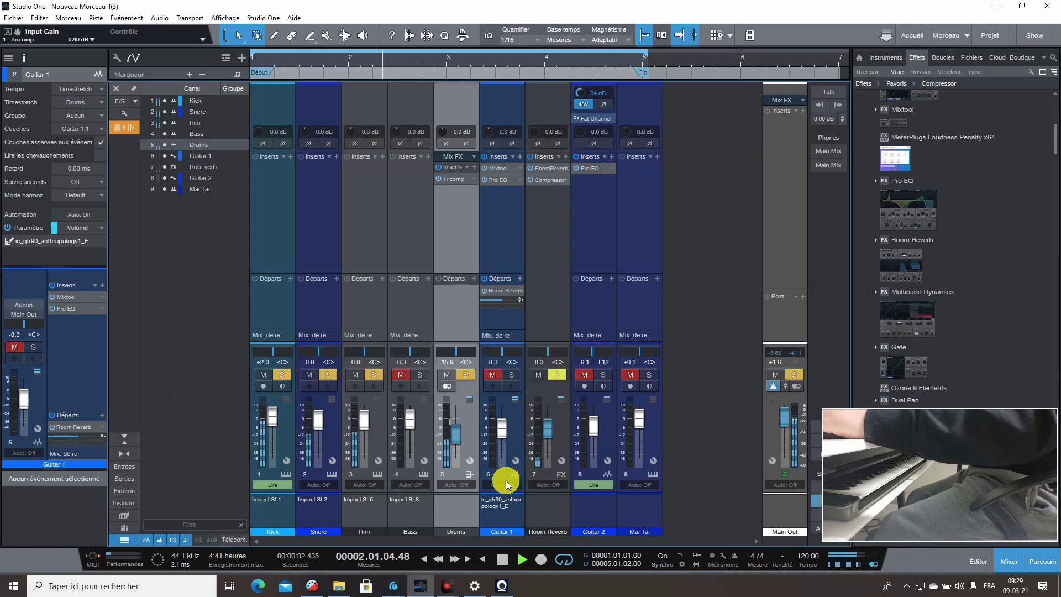
{"action": "key", "text": "shift+m"}
{"action": "key", "text": "shift+s"}
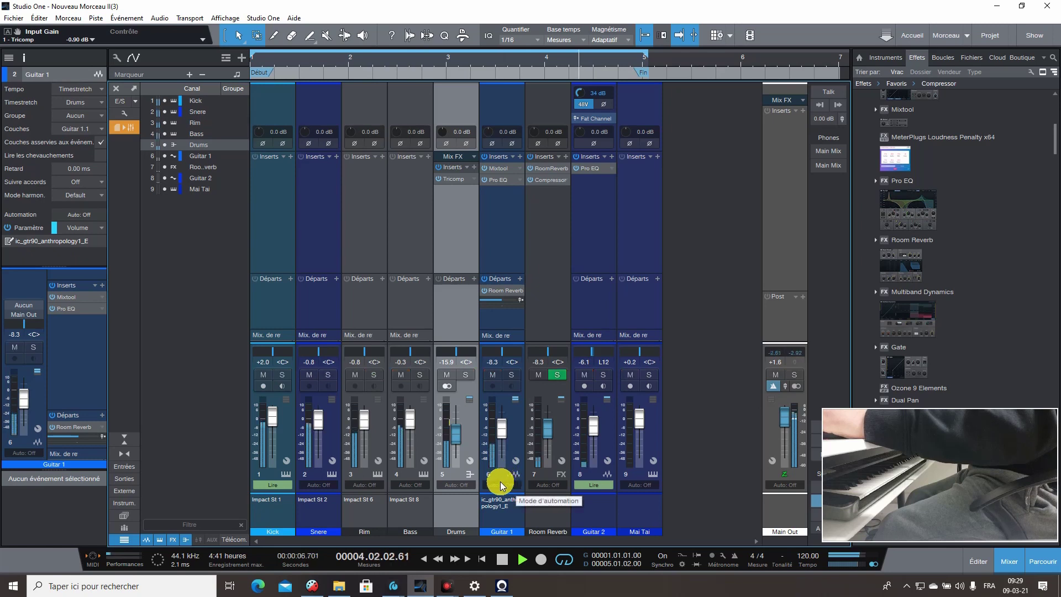
Step: Set the Snere channel volume to -5.9 dB and the Kick to +1.6 dB, and save the song
{"action": "left_click", "coordinate": [321, 421]}
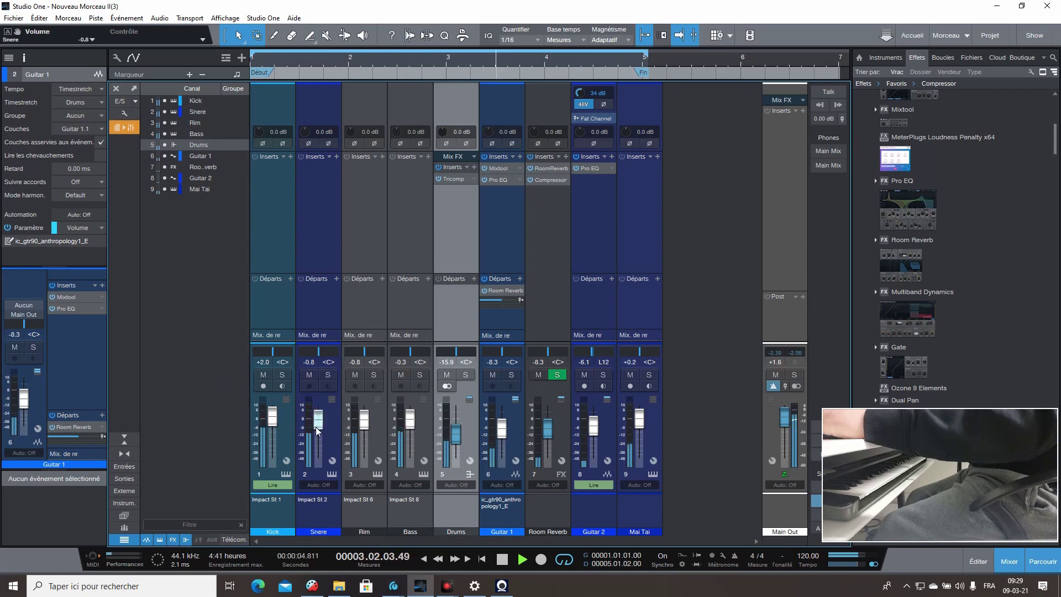
{"action": "left_click_drag", "start_coordinate": [313, 440], "coordinate": [313, 456]}
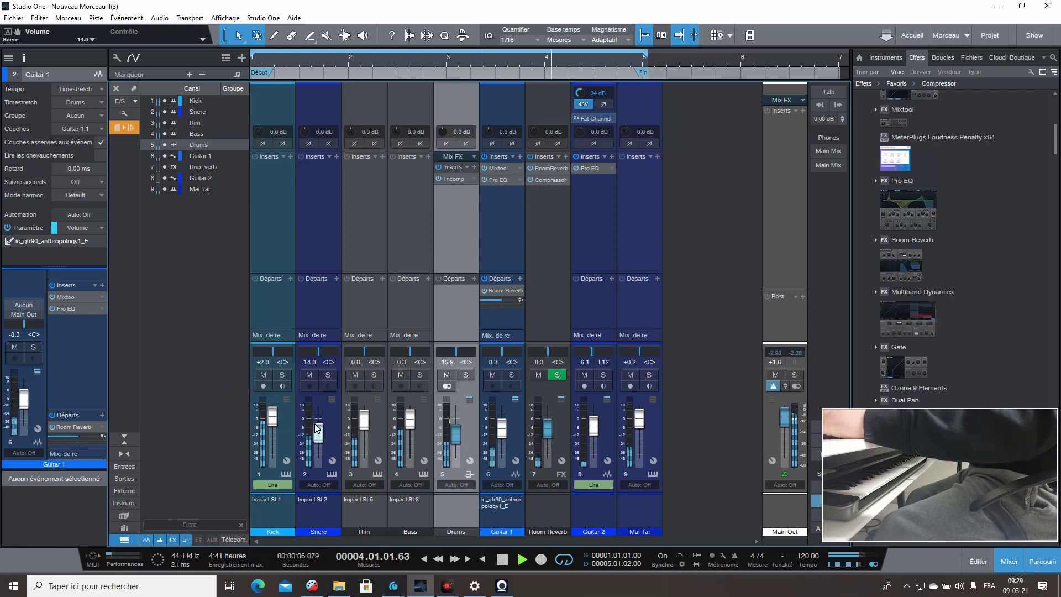
{"action": "left_click", "coordinate": [317, 412]}
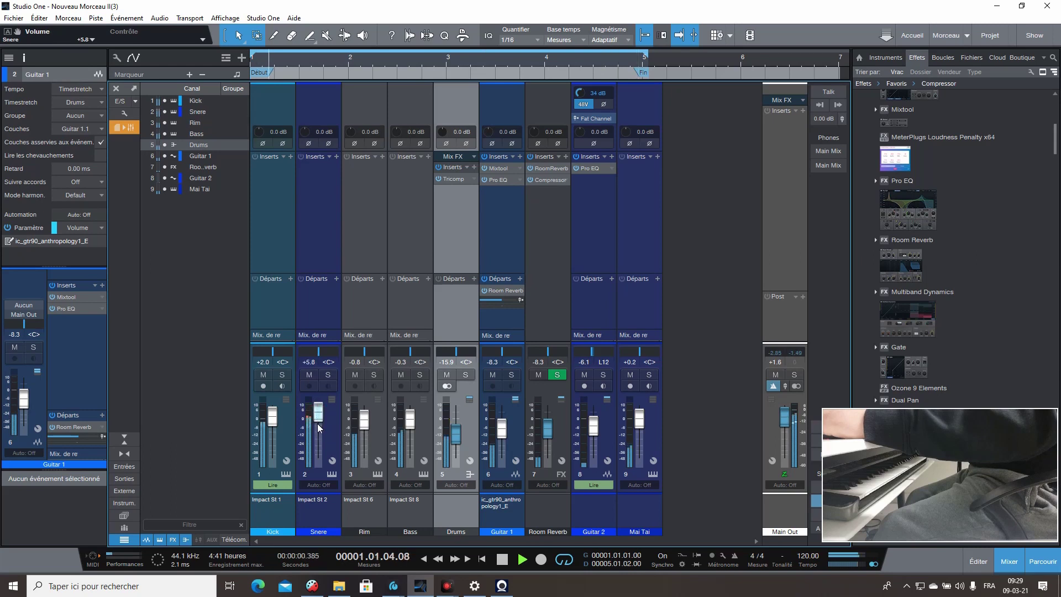
{"action": "left_click", "coordinate": [318, 421]}
{"action": "left_click_drag", "start_coordinate": [317, 412], "coordinate": [320, 421]}
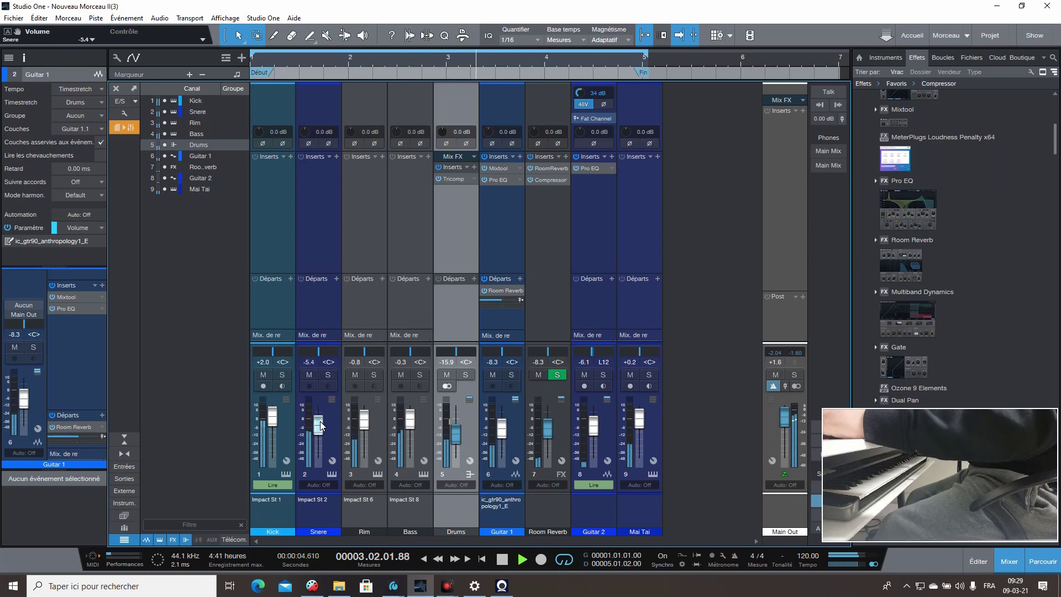
{"action": "left_click_drag", "start_coordinate": [320, 422], "coordinate": [278, 415]}
{"action": "left_click_drag", "start_coordinate": [469, 429], "coordinate": [471, 437]}
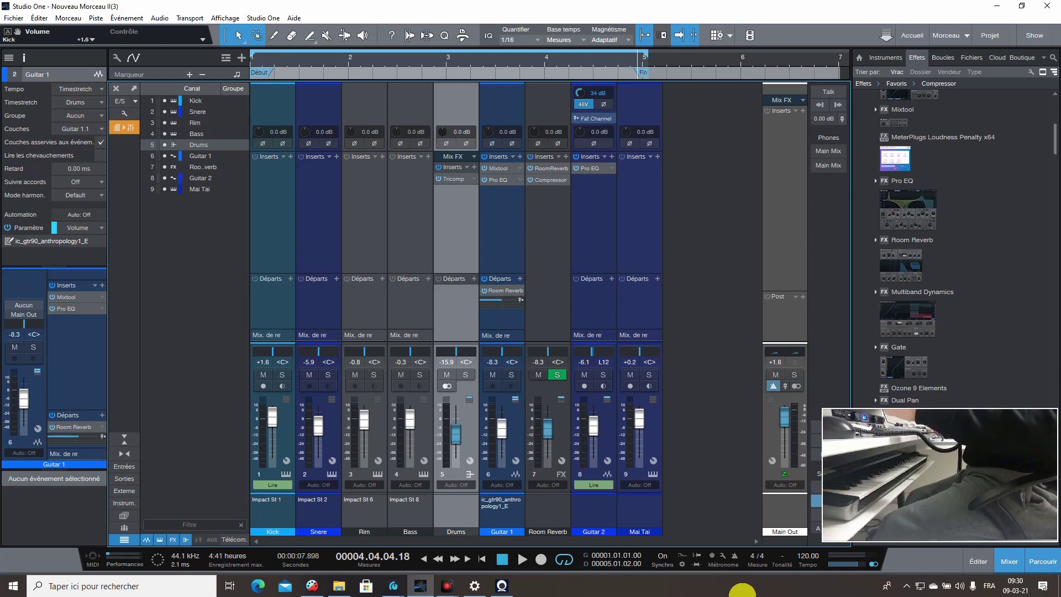
{"action": "key", "text": "ctrl+s"}
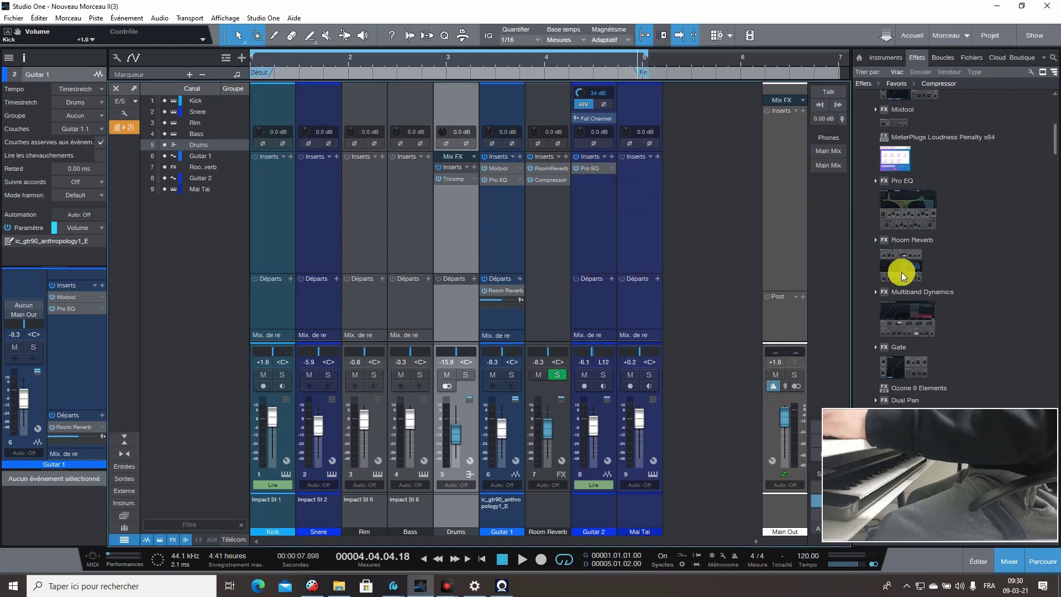
Step: Find CamelCrusher among the effects and insert it after Pro EQ on the Guitar 2 channel
{"action": "scroll", "coordinate": [904, 259], "scroll_direction": "down", "scroll_amount": 2}
{"action": "scroll", "coordinate": [904, 262], "scroll_direction": "down", "scroll_amount": 1}
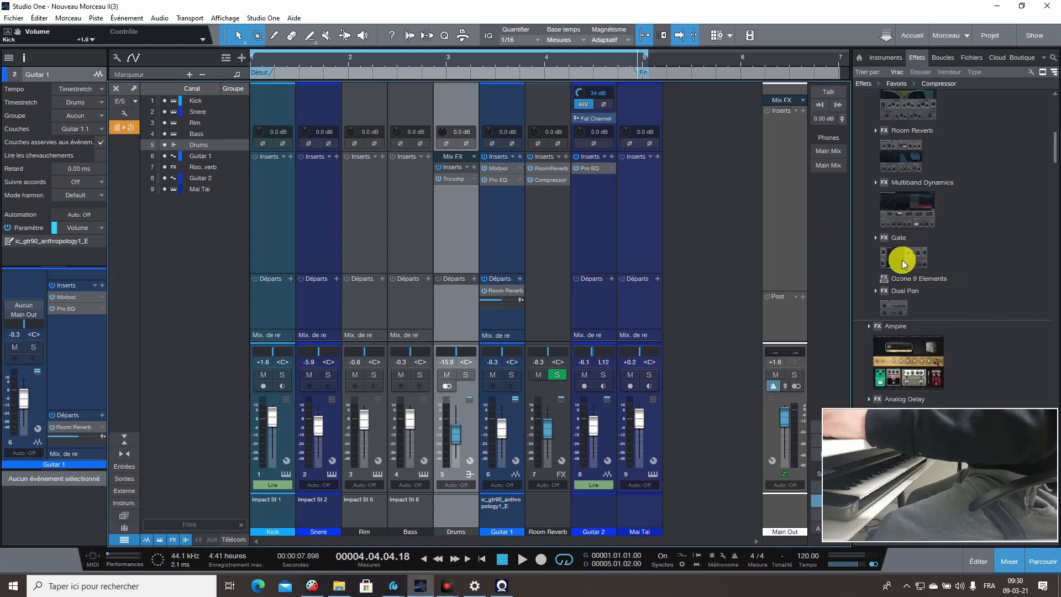
{"action": "scroll", "coordinate": [909, 237], "scroll_direction": "up", "scroll_amount": 9}
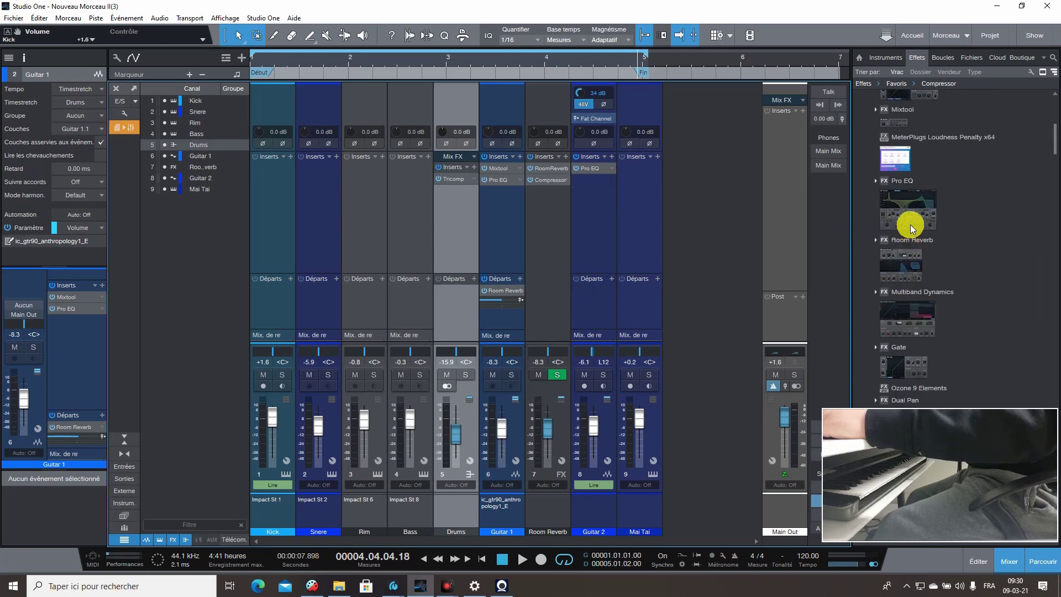
{"action": "scroll", "coordinate": [901, 240], "scroll_direction": "up", "scroll_amount": 10}
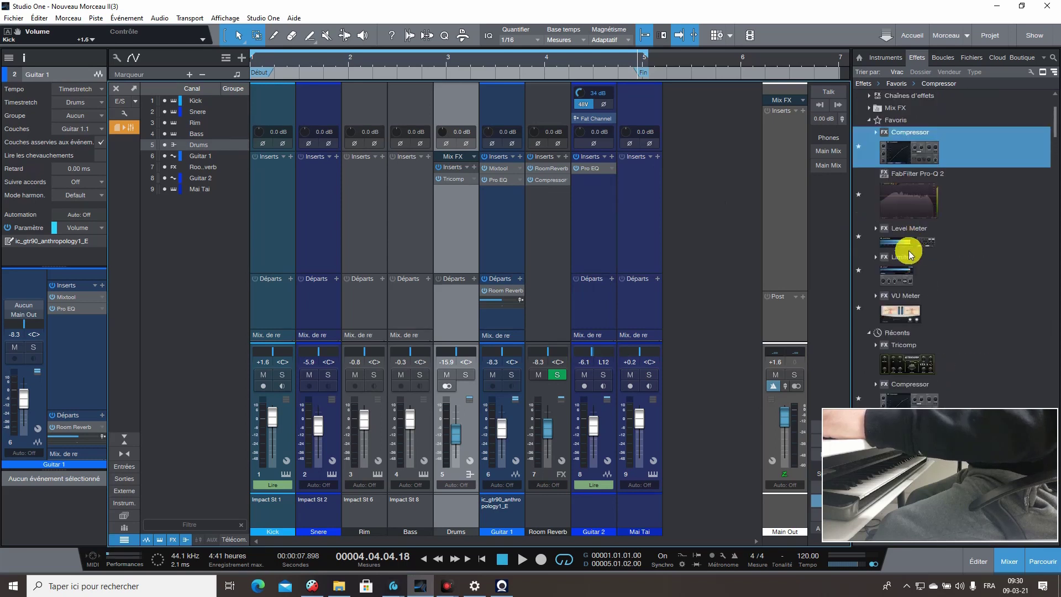
{"action": "scroll", "coordinate": [913, 243], "scroll_direction": "down", "scroll_amount": 7}
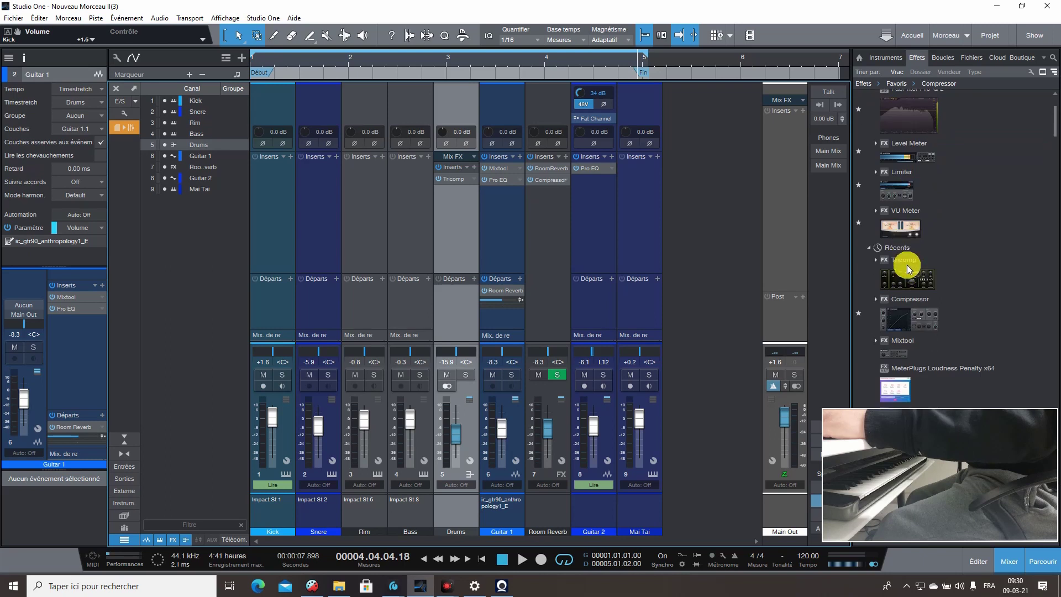
{"action": "scroll", "coordinate": [906, 269], "scroll_direction": "down", "scroll_amount": 10}
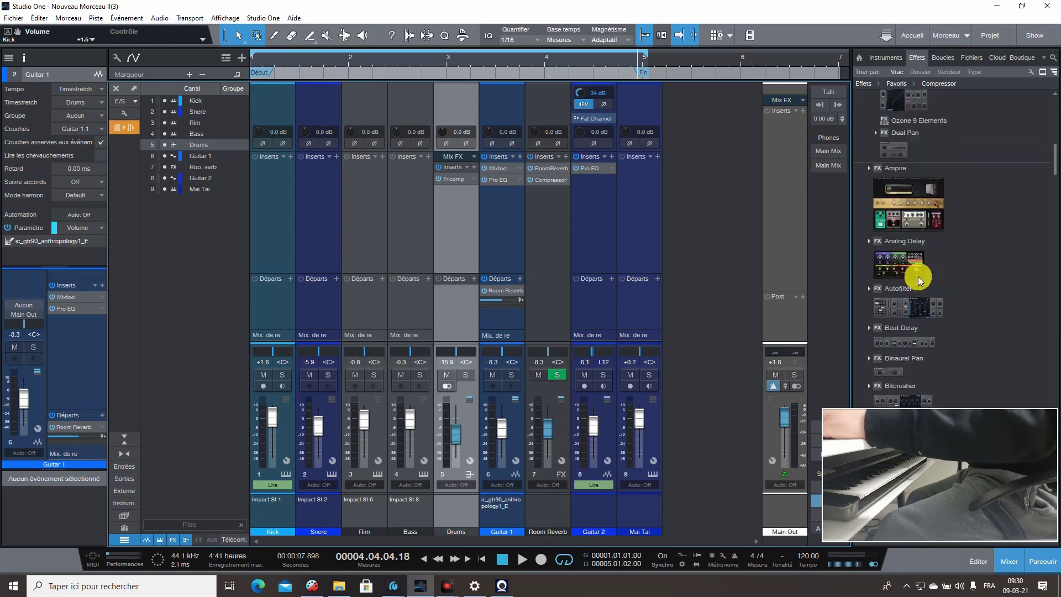
{"action": "scroll", "coordinate": [921, 269], "scroll_direction": "down", "scroll_amount": 13}
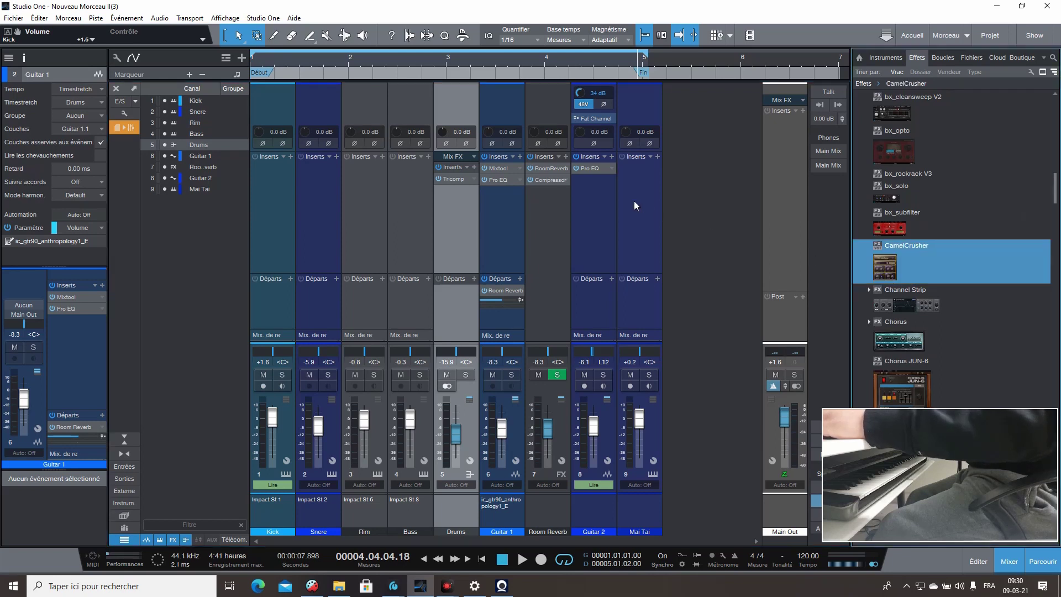
{"action": "left_click_drag", "start_coordinate": [618, 206], "coordinate": [599, 202]}
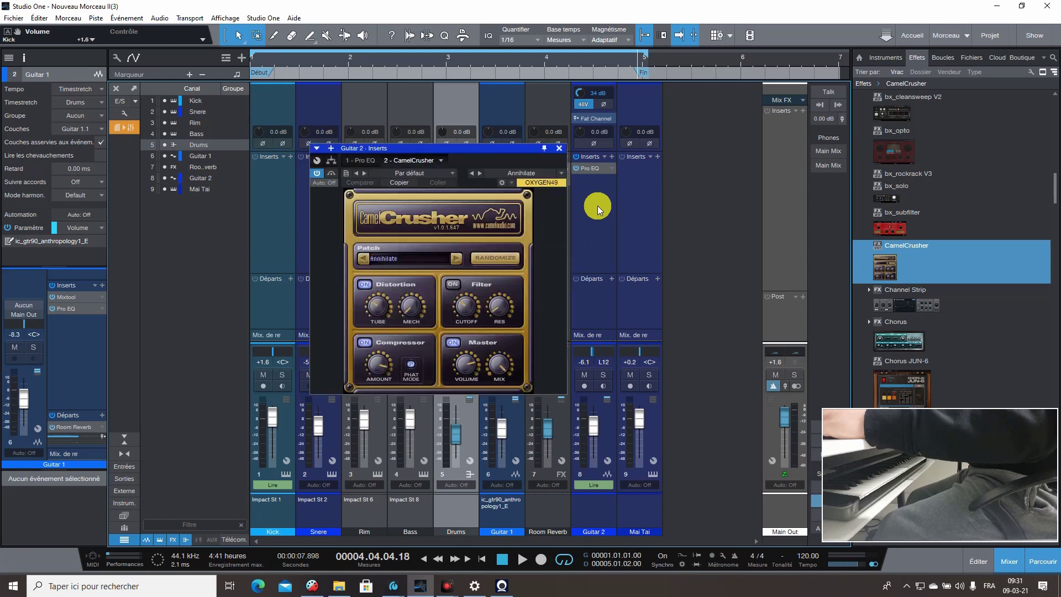
Step: Solo the Guitar 2 channel with input monitoring off and play it from the start of the song
{"action": "key", "text": "space"}
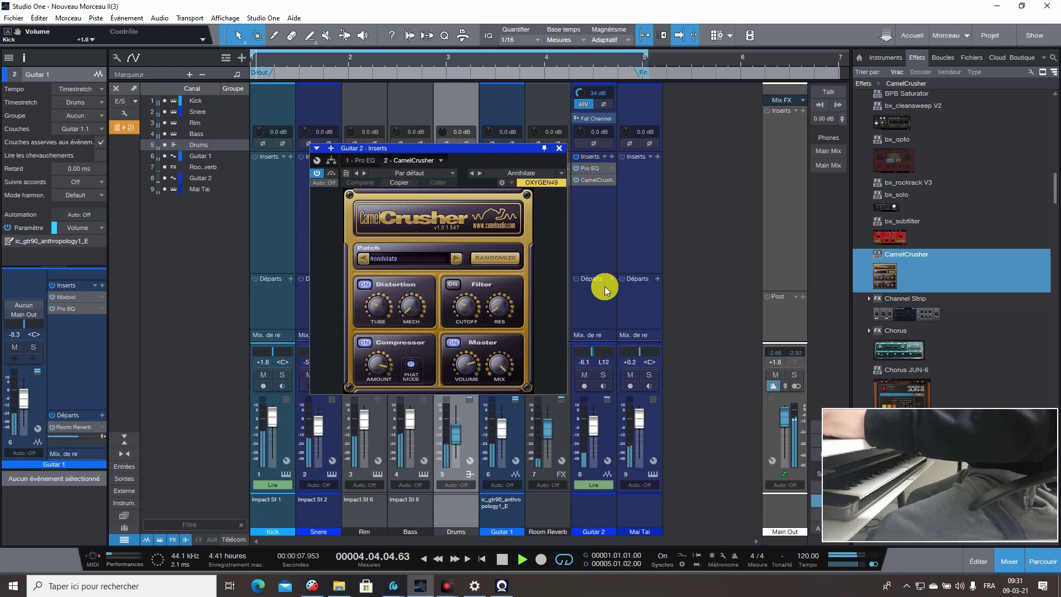
{"action": "left_click", "coordinate": [603, 386]}
{"action": "left_click", "coordinate": [503, 559]}
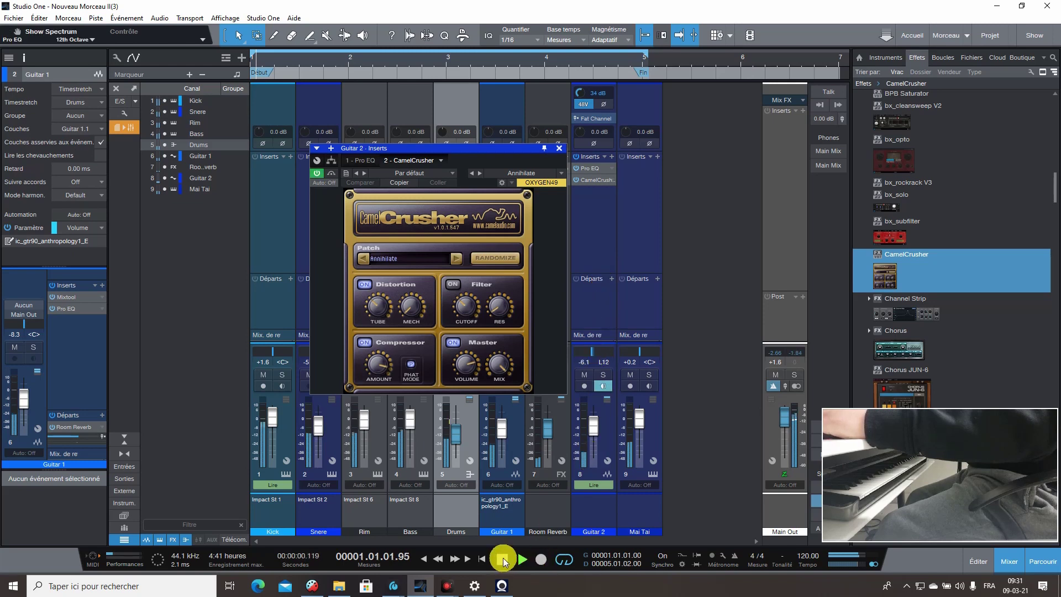
{"action": "left_click", "coordinate": [502, 559]}
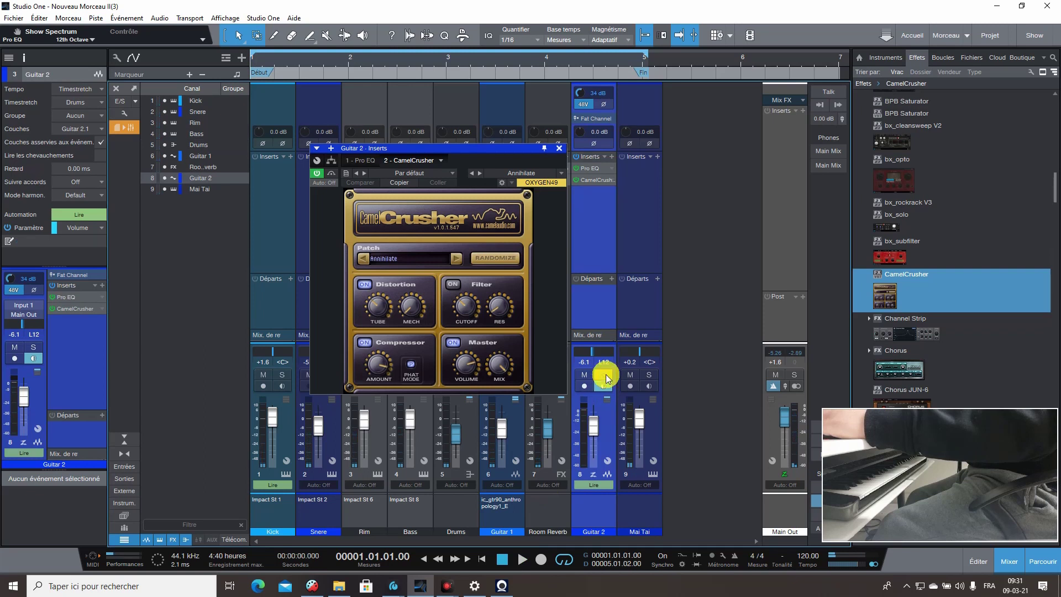
{"action": "left_click", "coordinate": [604, 374]}
{"action": "left_click", "coordinate": [603, 386]}
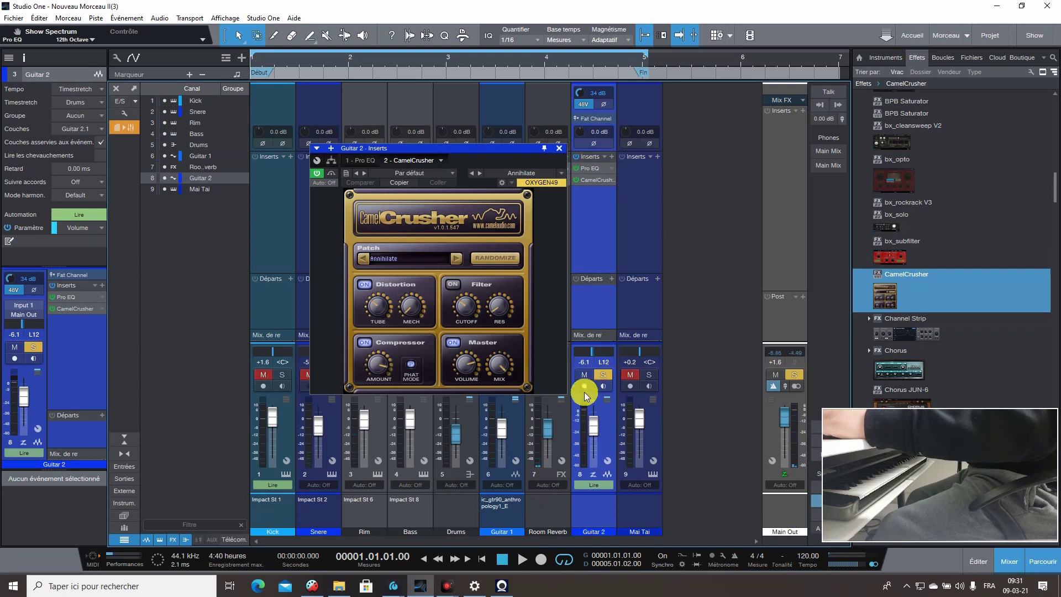
{"action": "left_click", "coordinate": [584, 399]}
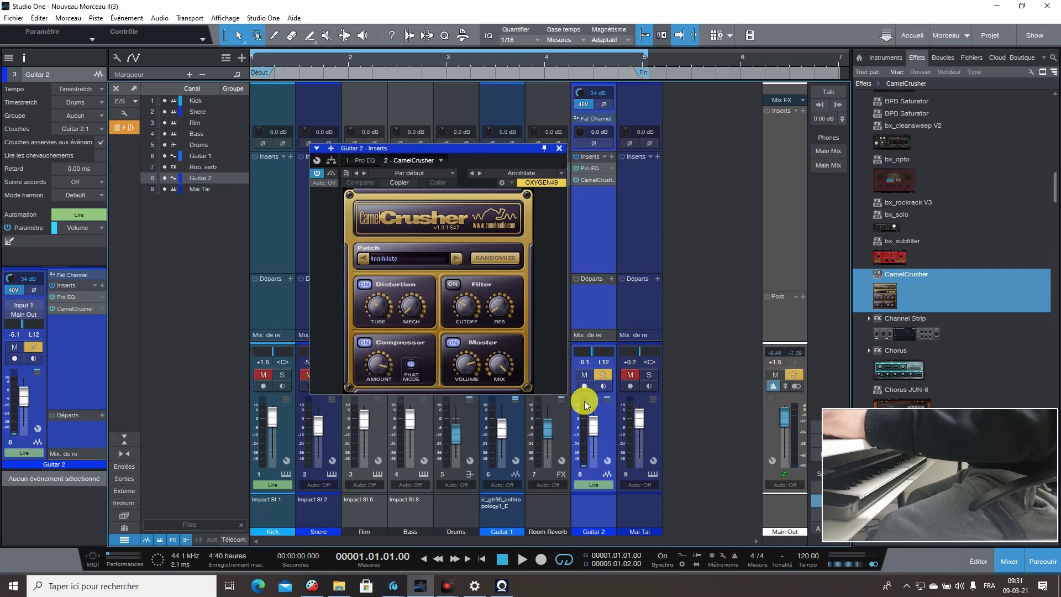
{"action": "key", "text": "space"}
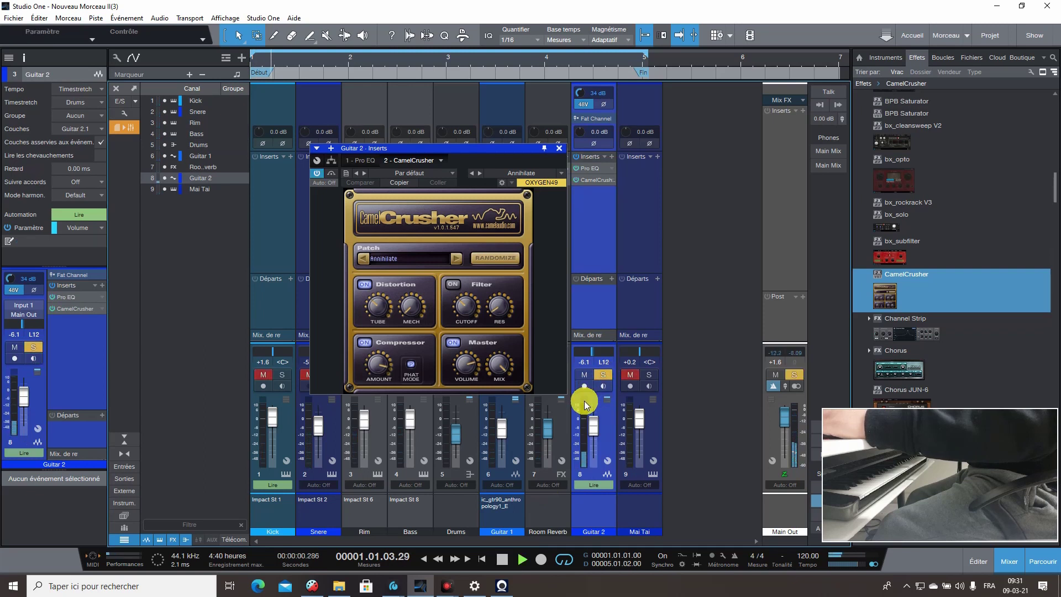
Step: Load CamelCrusher's British Clean patch on Guitar 2, set the Mai Tai volume to +1.1 dB and close the effect window
{"action": "left_click", "coordinate": [424, 258]}
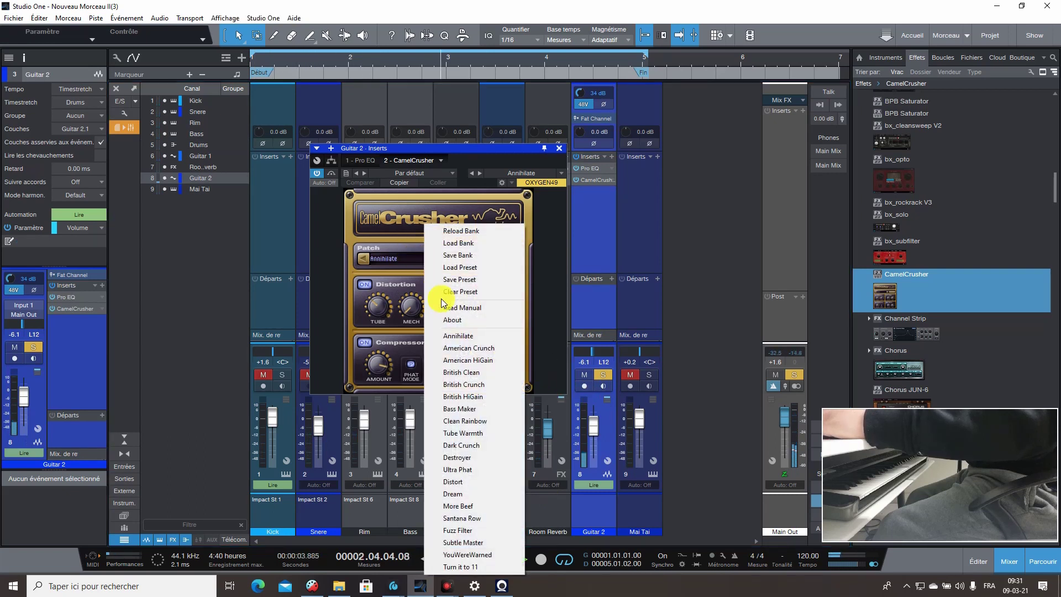
{"action": "left_click", "coordinate": [467, 372]}
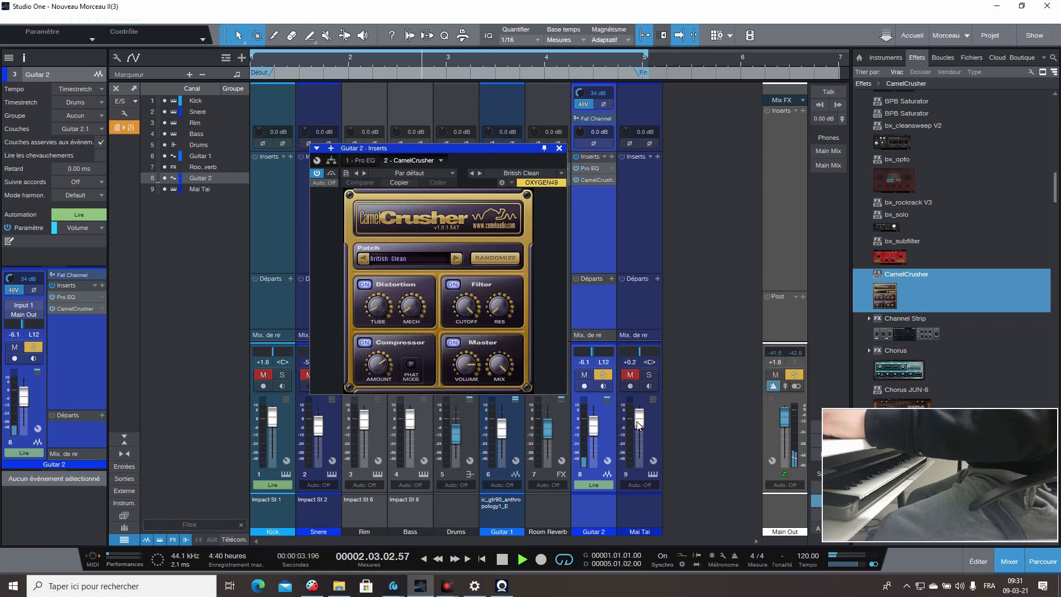
{"action": "left_click_drag", "start_coordinate": [639, 416], "coordinate": [642, 420]}
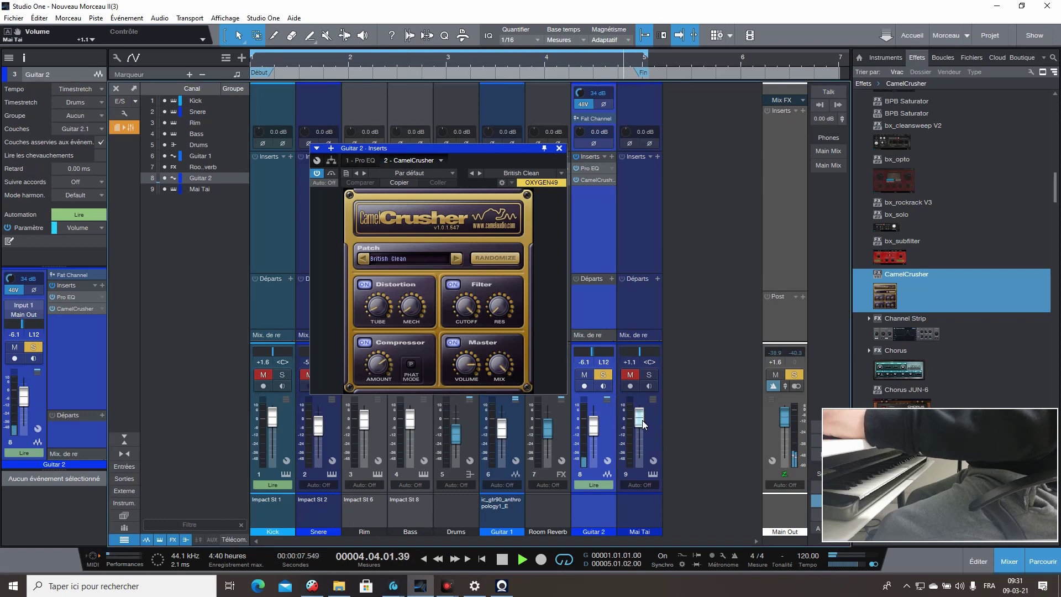
{"action": "left_click", "coordinate": [559, 148]}
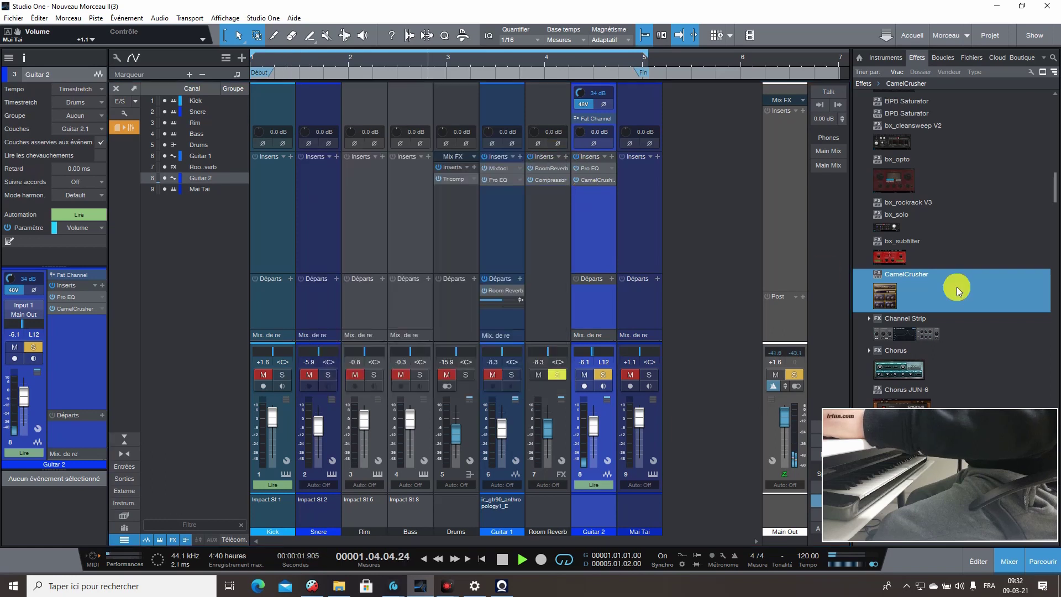
Step: Insert bx_subfilter after CamelCrusher on Guitar 2 and set its Gain Out to 6.2 dB and Gain In to 2.9 dB
{"action": "left_click", "coordinate": [886, 247]}
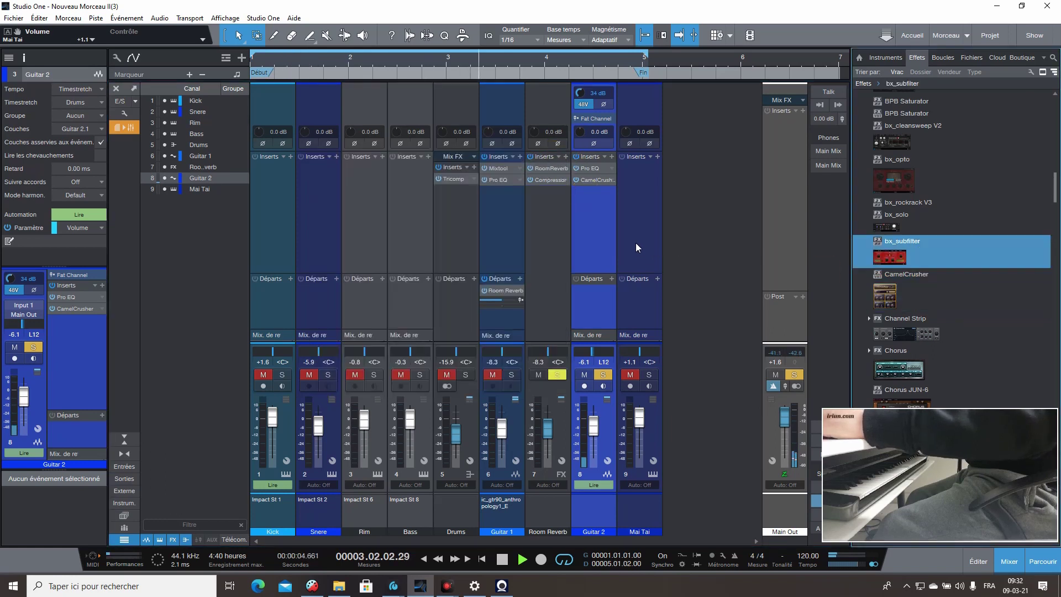
{"action": "left_click_drag", "start_coordinate": [635, 247], "coordinate": [595, 218]}
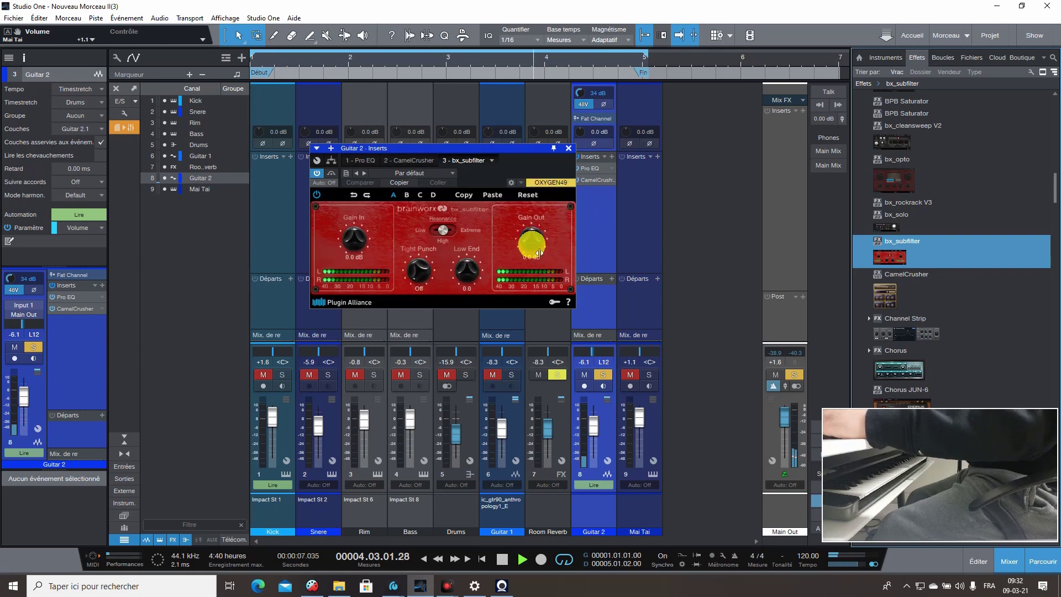
{"action": "left_click", "coordinate": [529, 239]}
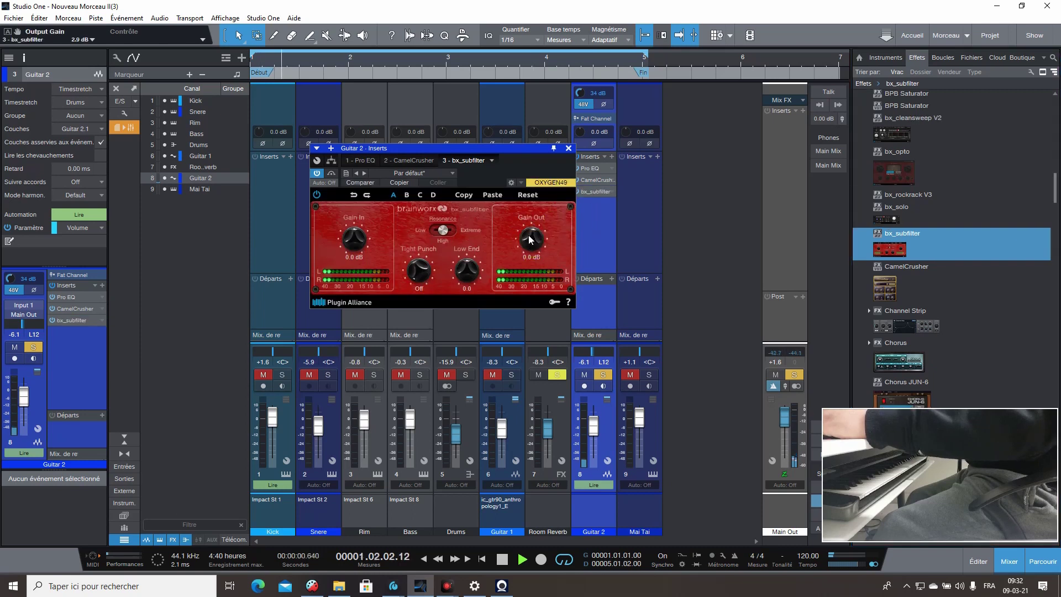
{"action": "left_click_drag", "start_coordinate": [529, 240], "coordinate": [529, 229]}
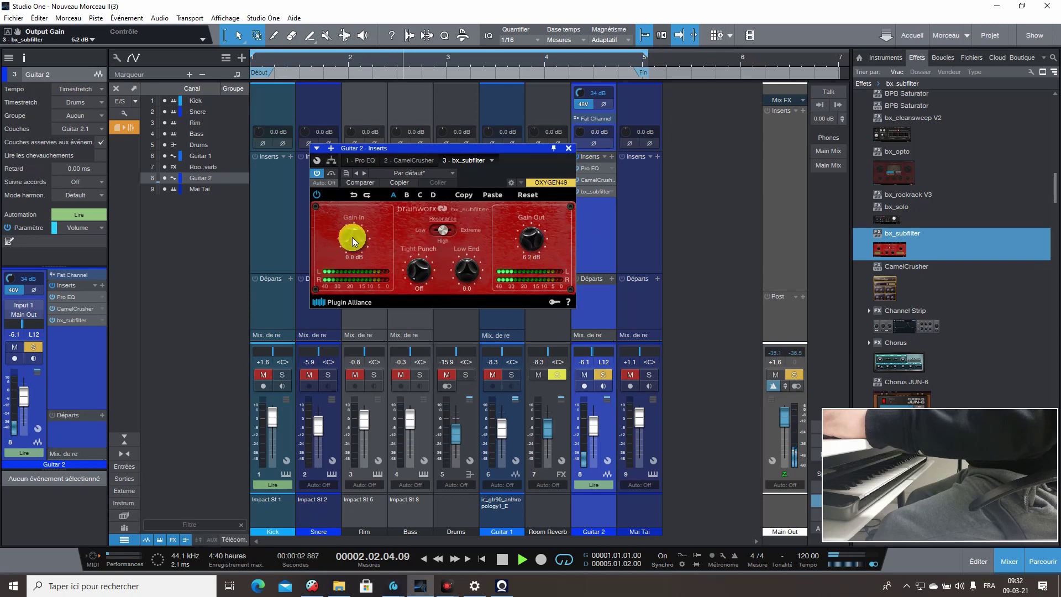
{"action": "mouse_move", "coordinate": [352, 240]}
{"action": "left_mouse_down"}
{"action": "mouse_move", "coordinate": [359, 216]}
{"action": "mouse_move", "coordinate": [355, 249]}
{"action": "left_mouse_up"}
Step: Set bx_subfilter's Tight Punch to 39 Hz, try Low End at 6.7 and bring it back to just below zero
{"action": "left_click", "coordinate": [430, 281]}
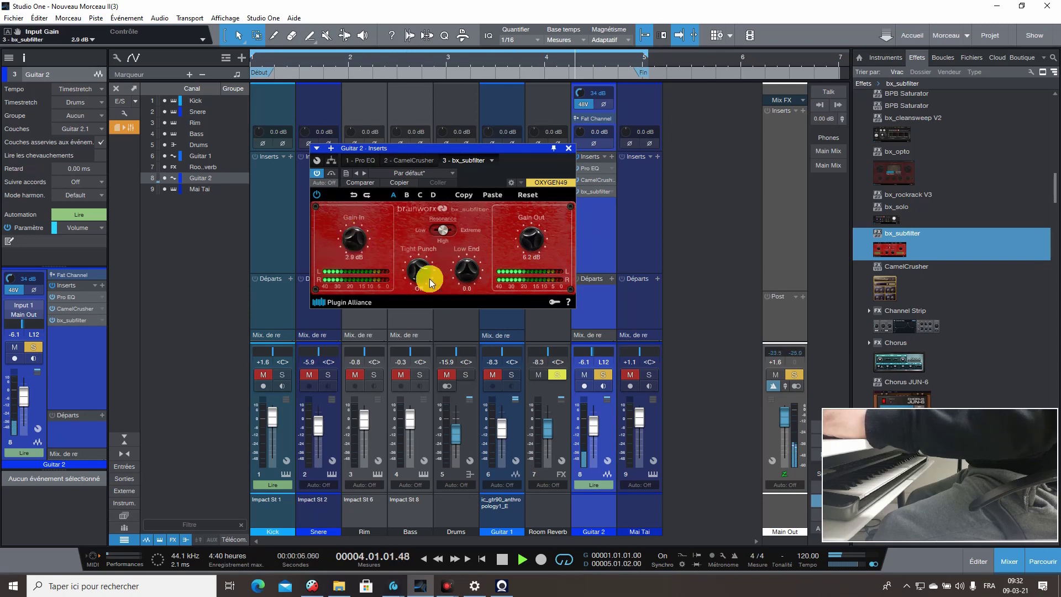
{"action": "left_click_drag", "start_coordinate": [430, 280], "coordinate": [413, 240]}
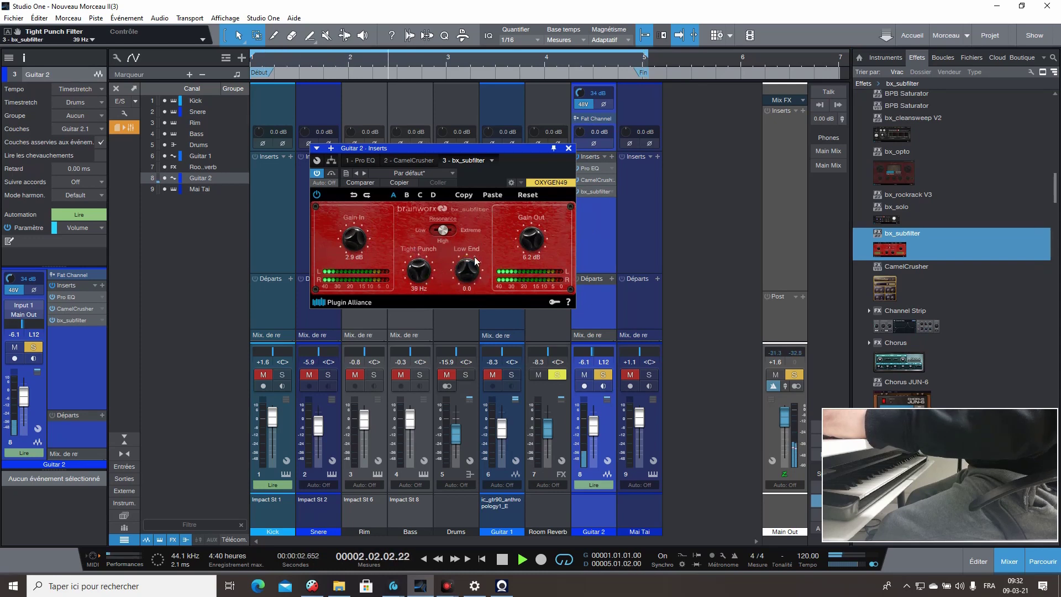
{"action": "left_click_drag", "start_coordinate": [475, 261], "coordinate": [473, 240]}
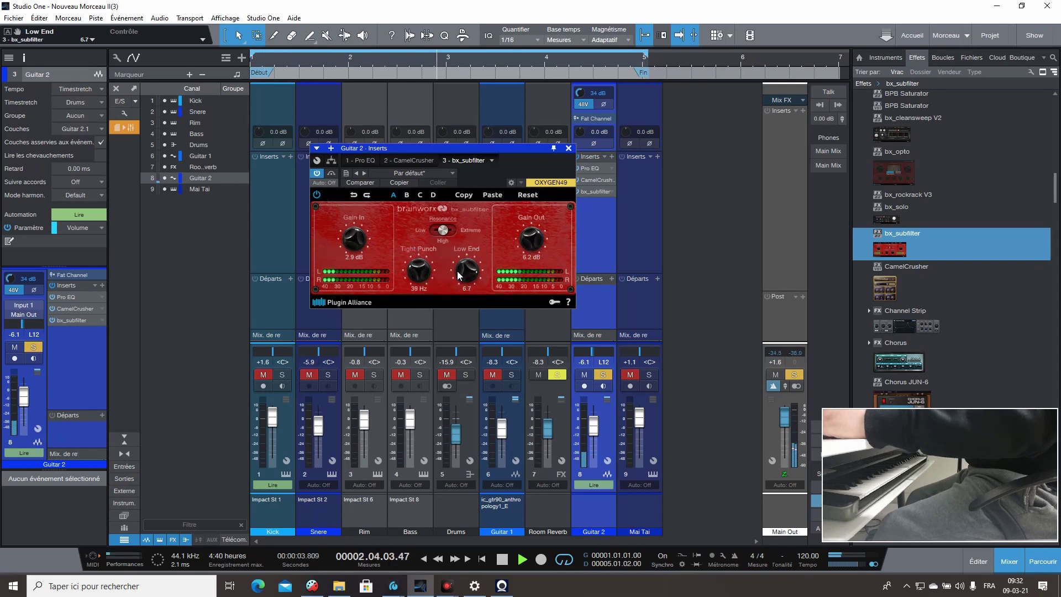
{"action": "left_click_drag", "start_coordinate": [457, 275], "coordinate": [471, 254]}
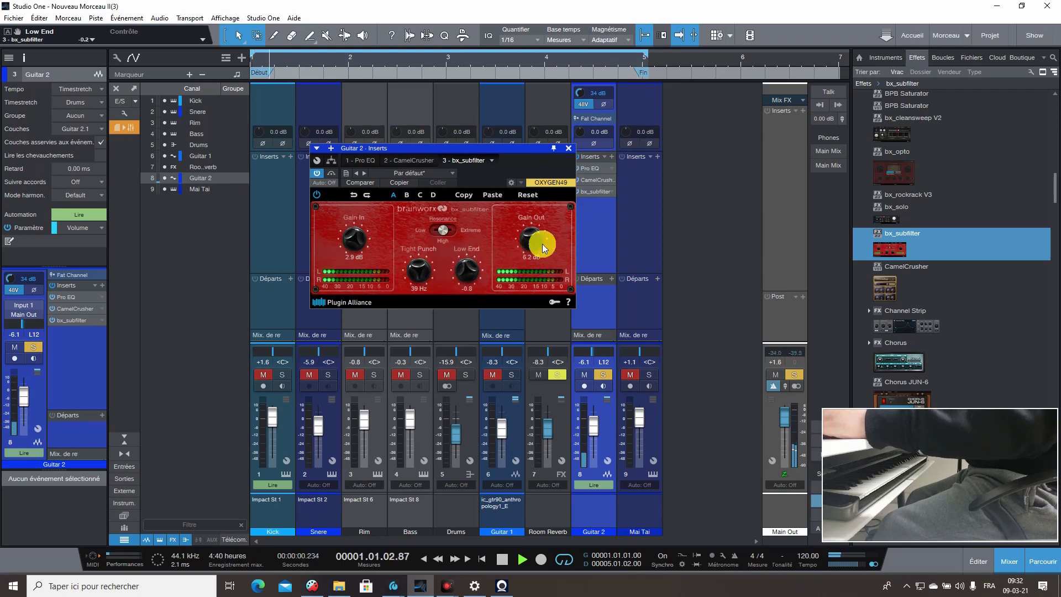
Step: Raise bx_subfilter's Gain Out to 9.4 dB and Gain In to 7.9 dB, and close the effect window
{"action": "left_click_drag", "start_coordinate": [533, 233], "coordinate": [533, 223]}
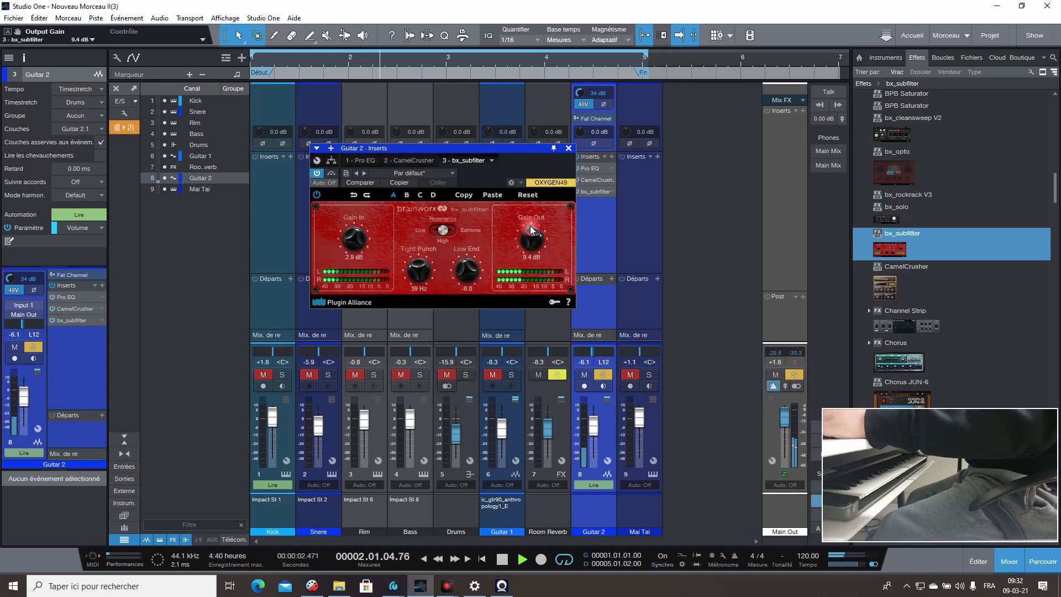
{"action": "left_click_drag", "start_coordinate": [352, 240], "coordinate": [411, 231]}
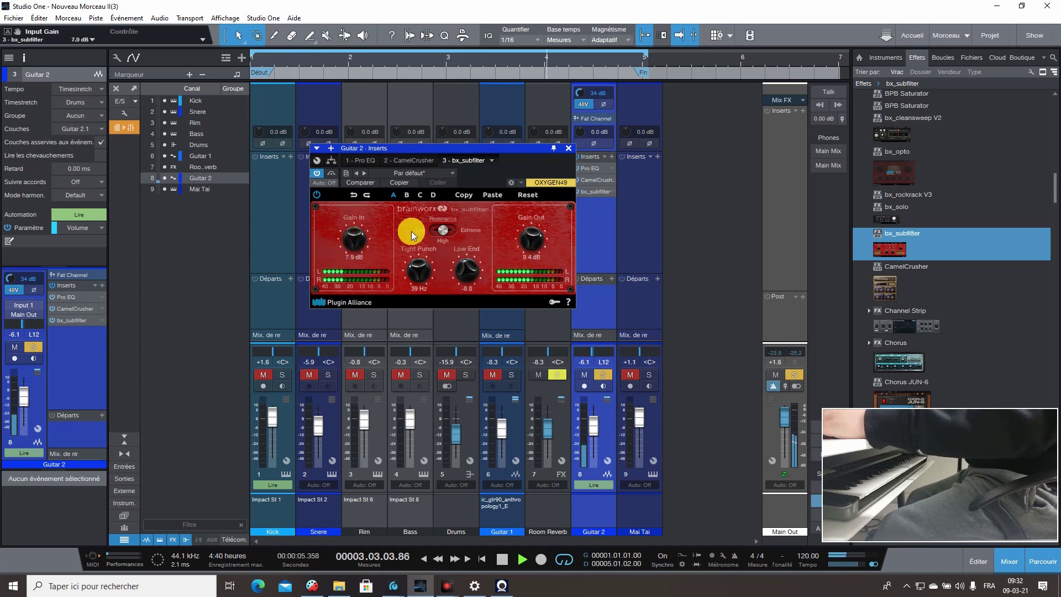
{"action": "left_click", "coordinate": [570, 148]}
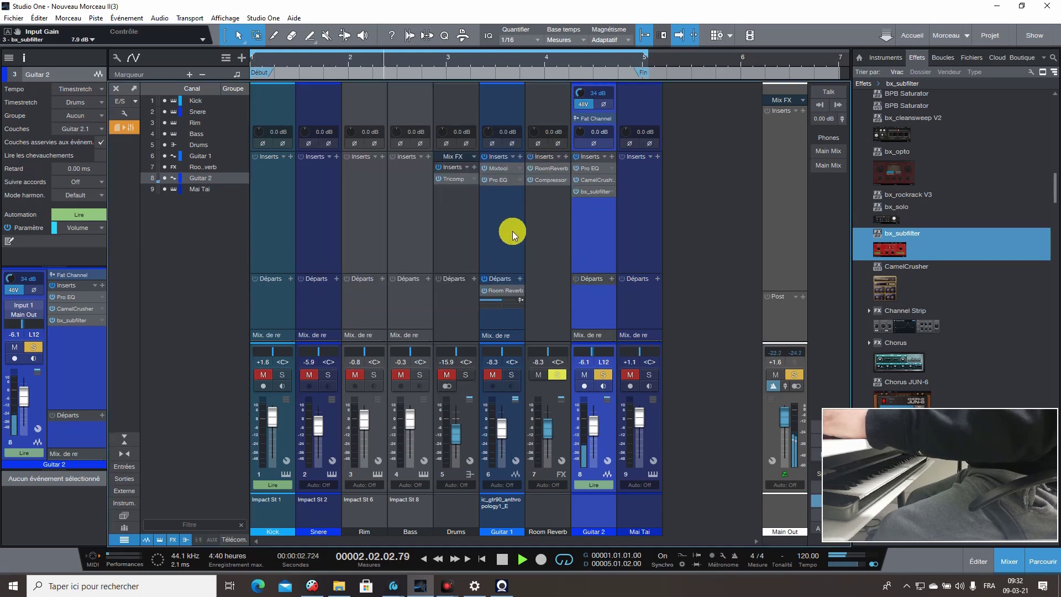
Step: Unsolo Guitar 2, try its volume at -9.7 dB in the full mix, return it to -6.1 dB and stop playback
{"action": "key", "text": "s"}
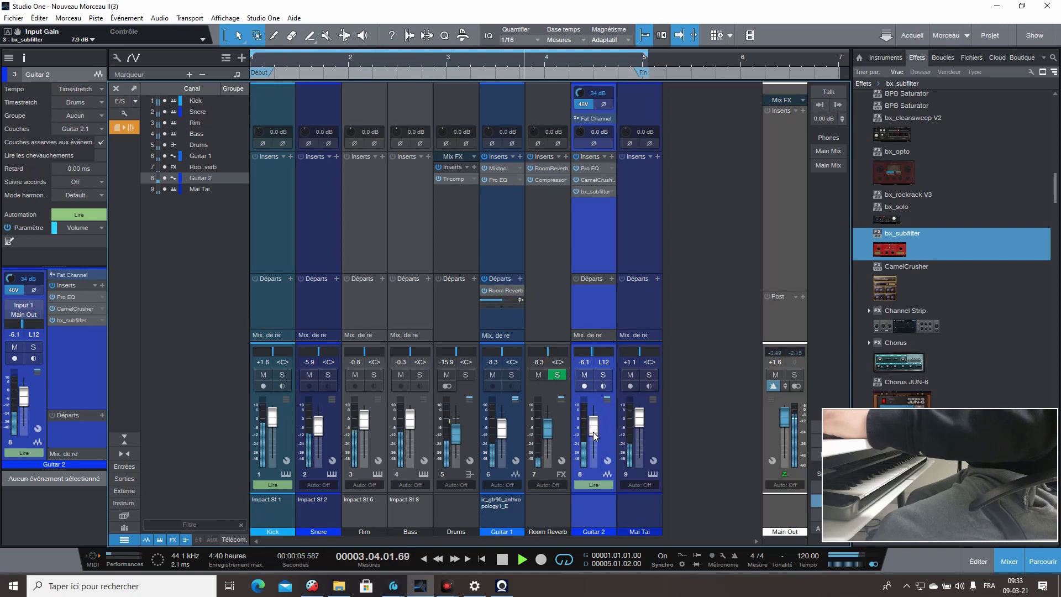
{"action": "left_click_drag", "start_coordinate": [595, 429], "coordinate": [589, 428]}
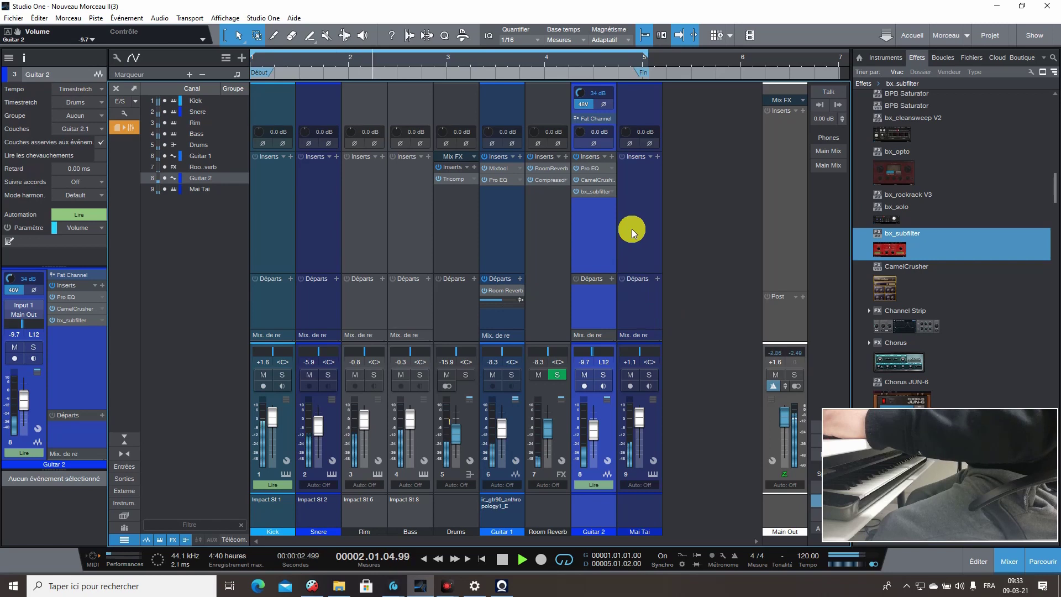
{"action": "key", "text": "space"}
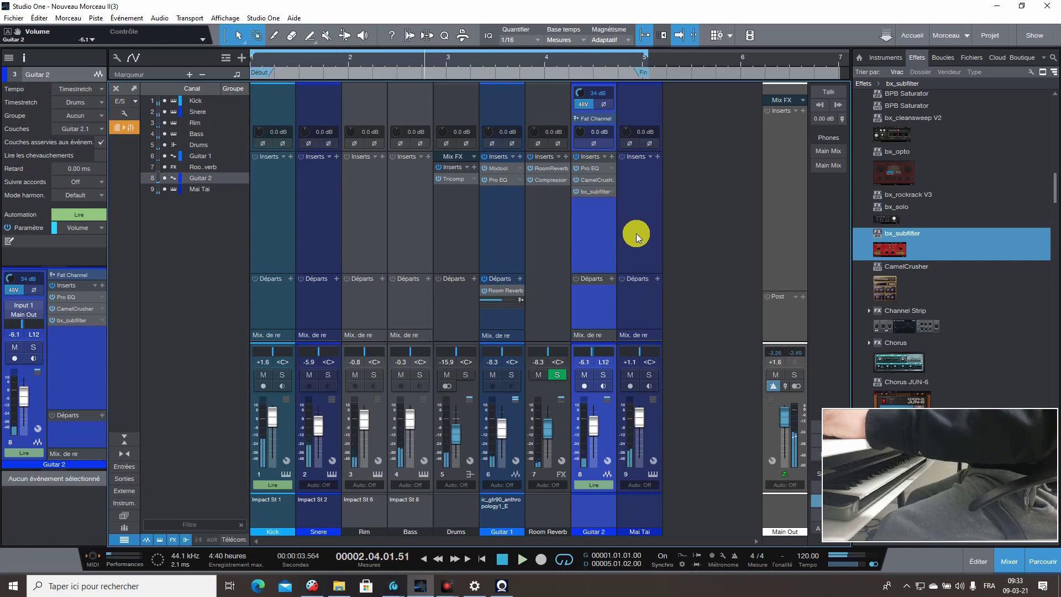
Step: Browse the list of available effects from CamelCrusher down to MLoudnessAnalyzer
{"action": "scroll", "coordinate": [894, 251], "scroll_direction": "down", "scroll_amount": 8}
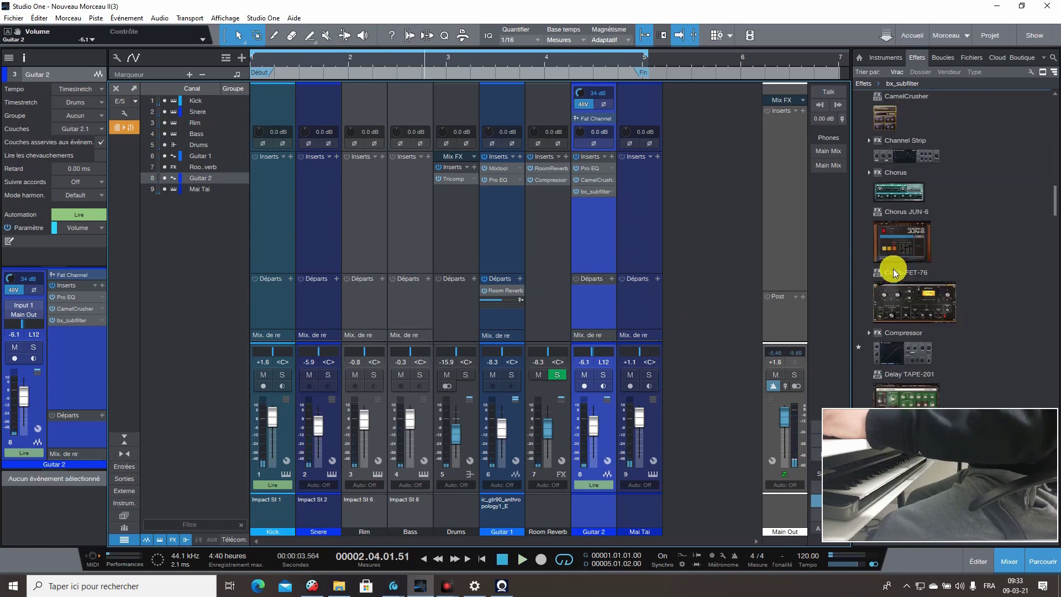
{"action": "scroll", "coordinate": [898, 258], "scroll_direction": "down", "scroll_amount": 8}
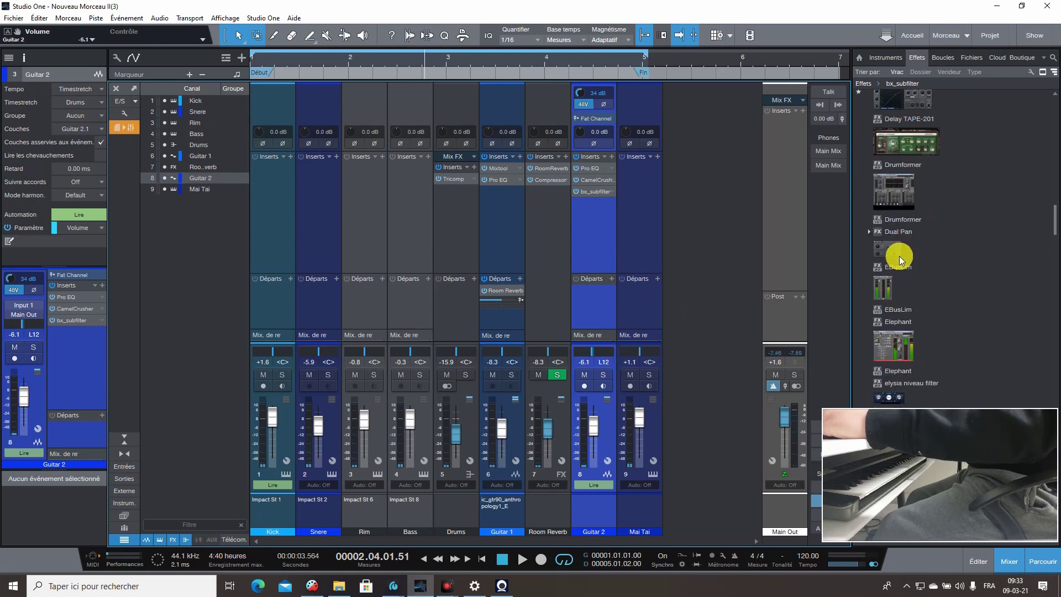
{"action": "scroll", "coordinate": [897, 257], "scroll_direction": "down", "scroll_amount": 8}
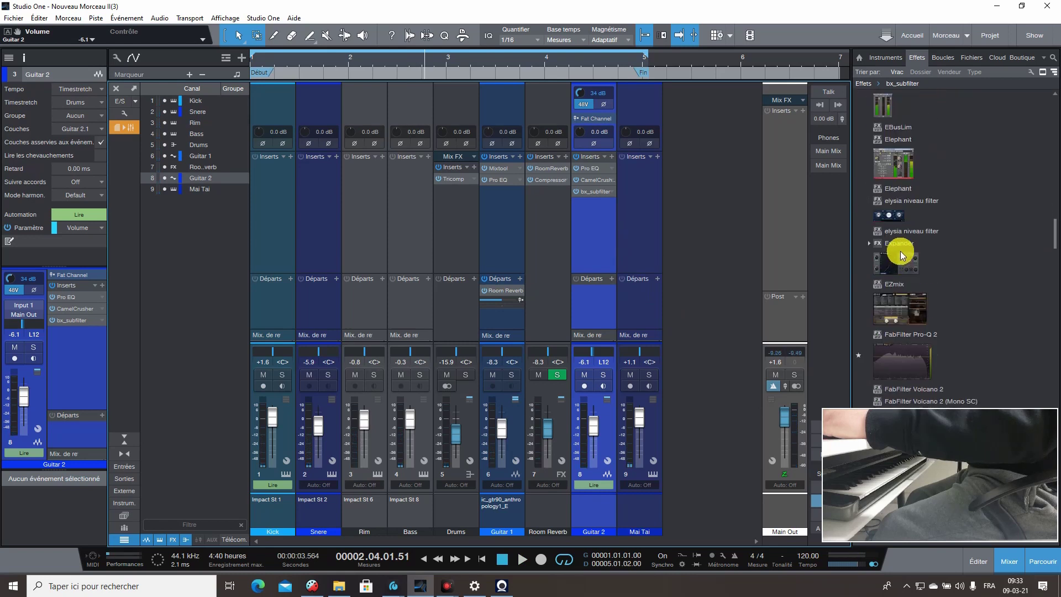
{"action": "scroll", "coordinate": [901, 251], "scroll_direction": "down", "scroll_amount": 7}
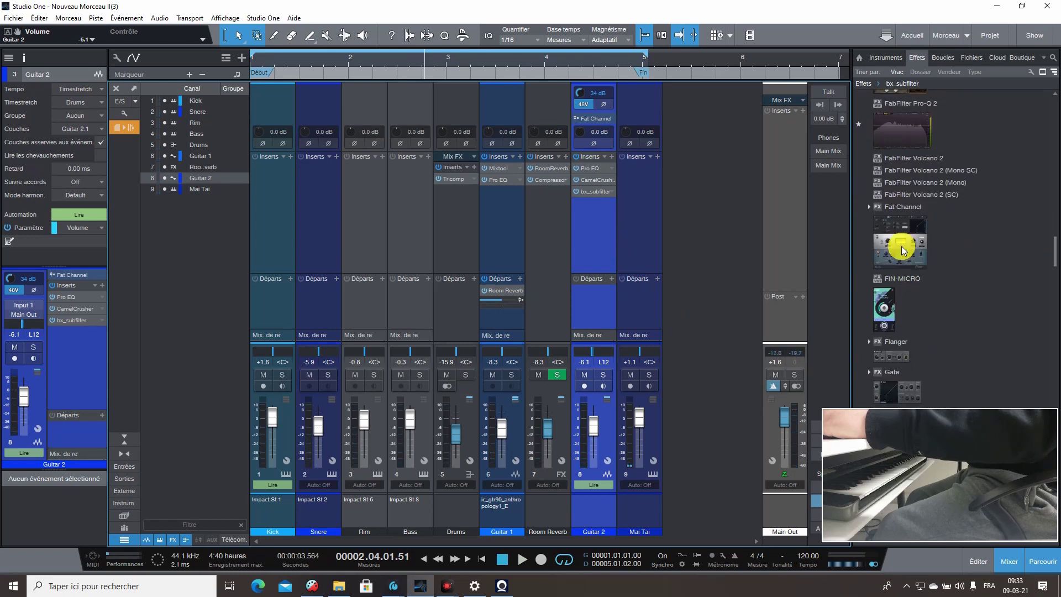
{"action": "scroll", "coordinate": [903, 248], "scroll_direction": "down", "scroll_amount": 5}
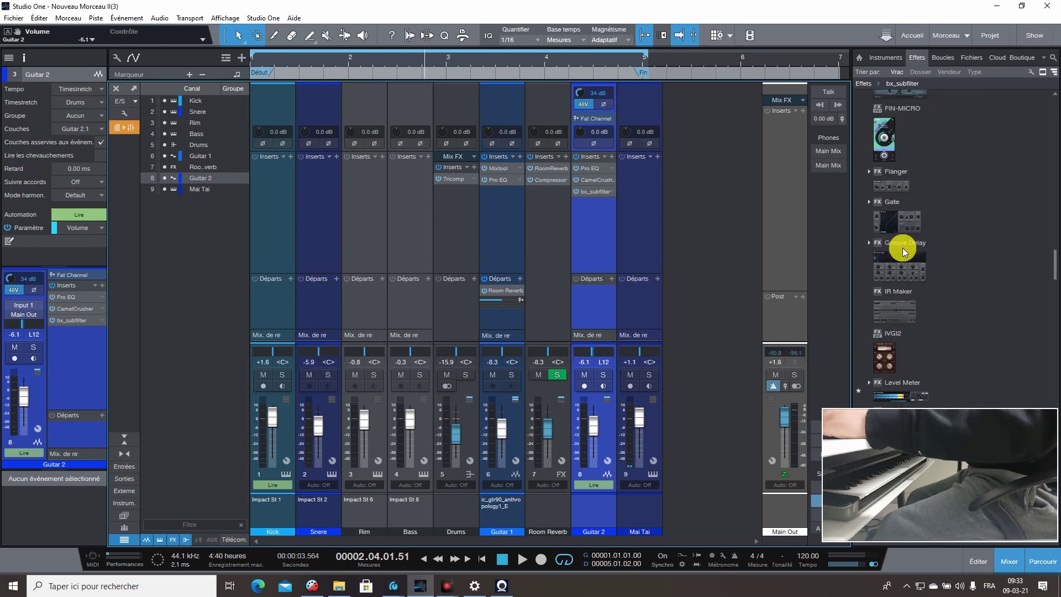
{"action": "scroll", "coordinate": [904, 245], "scroll_direction": "down", "scroll_amount": 6}
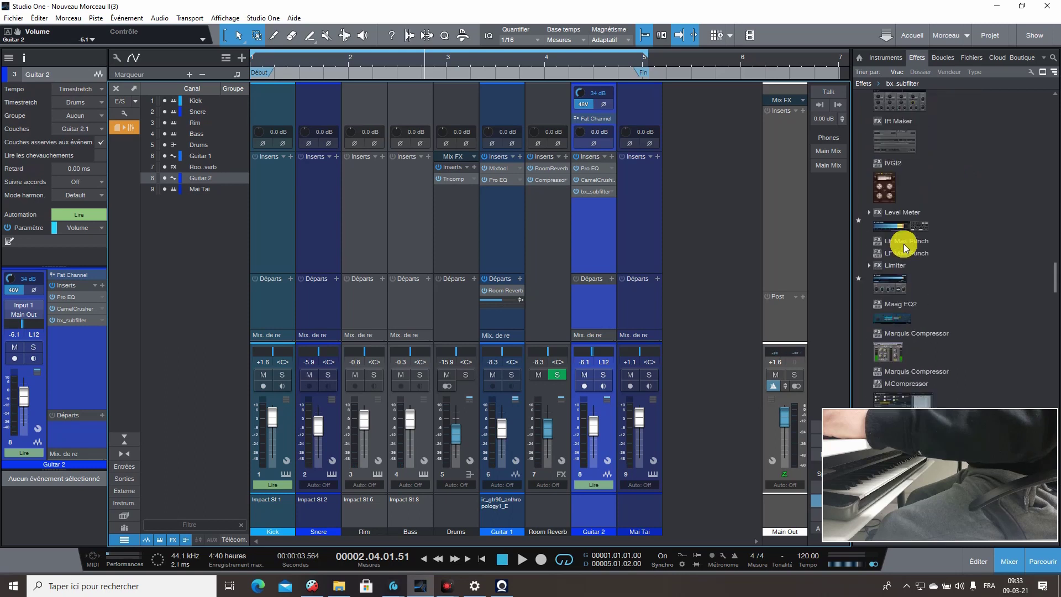
{"action": "scroll", "coordinate": [904, 247], "scroll_direction": "down", "scroll_amount": 5}
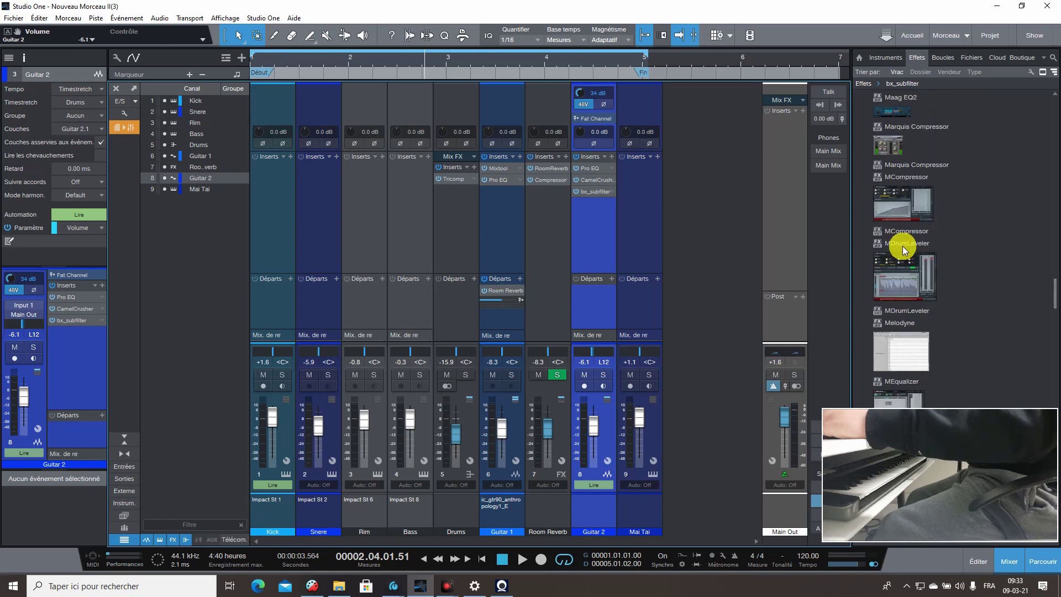
{"action": "scroll", "coordinate": [899, 247], "scroll_direction": "down", "scroll_amount": 2}
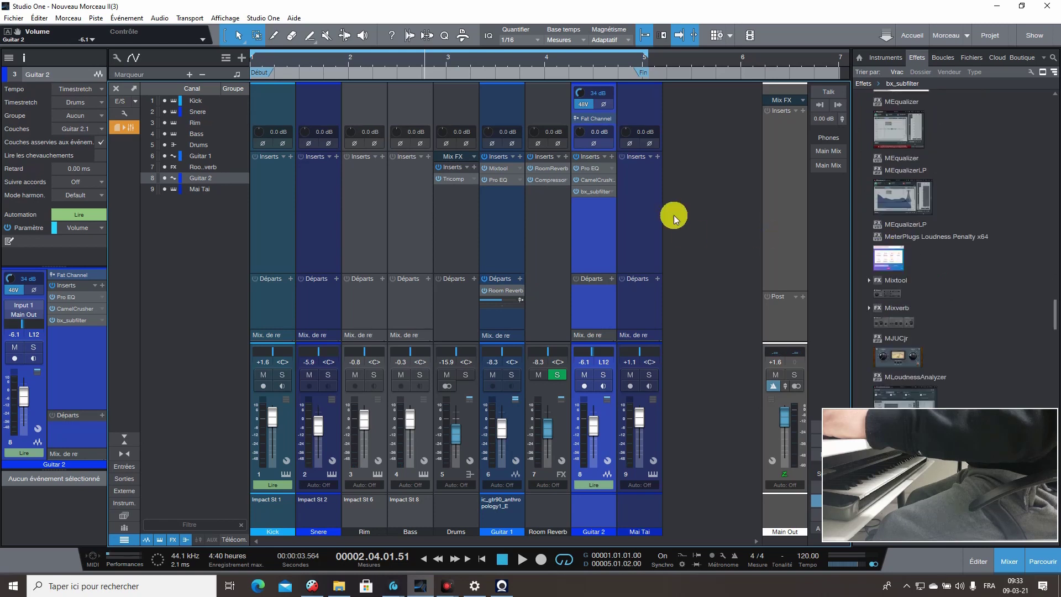
Step: Search the inserts for "room", add Room Reverb to the Mai Tai channel and move its window clear of that channel
{"action": "left_click", "coordinate": [657, 157]}
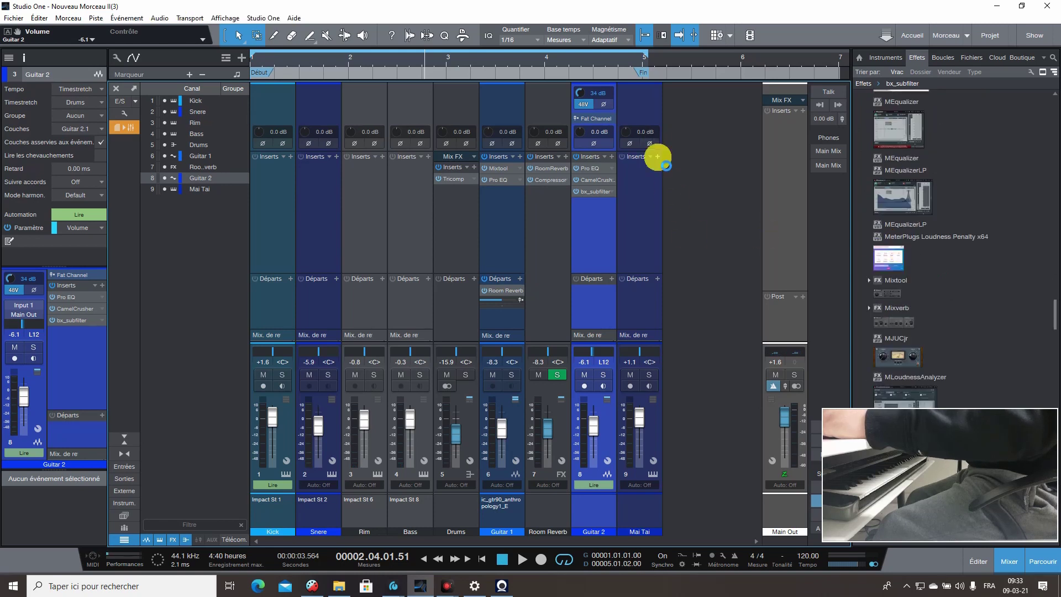
{"action": "type", "text": "room"}
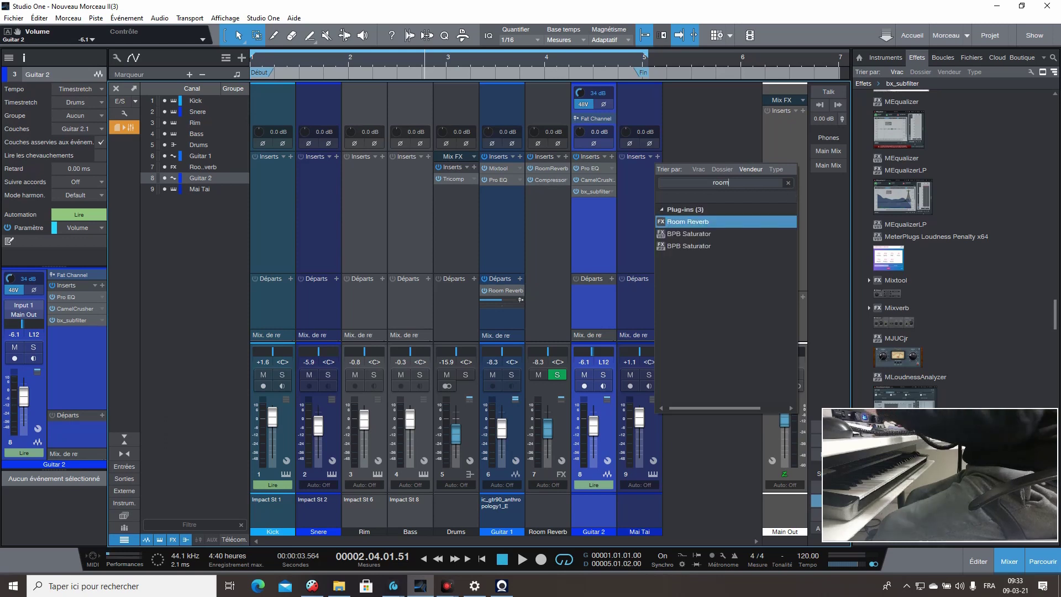
{"action": "key", "text": "Return"}
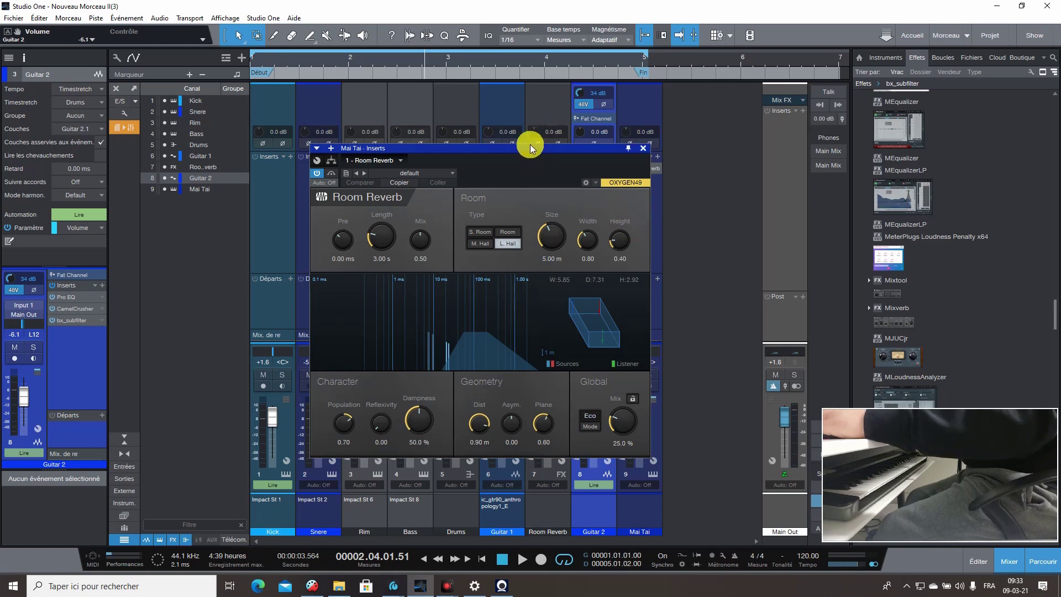
{"action": "left_click_drag", "start_coordinate": [523, 148], "coordinate": [425, 140]}
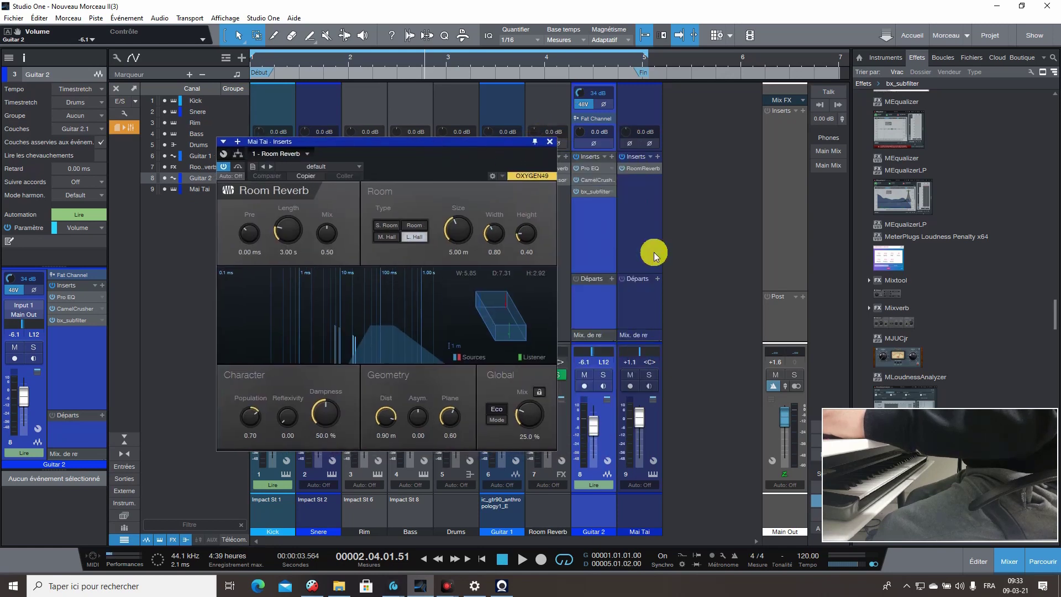
Step: Solo Mai Tai during playback and set its Room Reverb length to 1.50 s and dampness to 34 %
{"action": "left_click", "coordinate": [647, 375]}
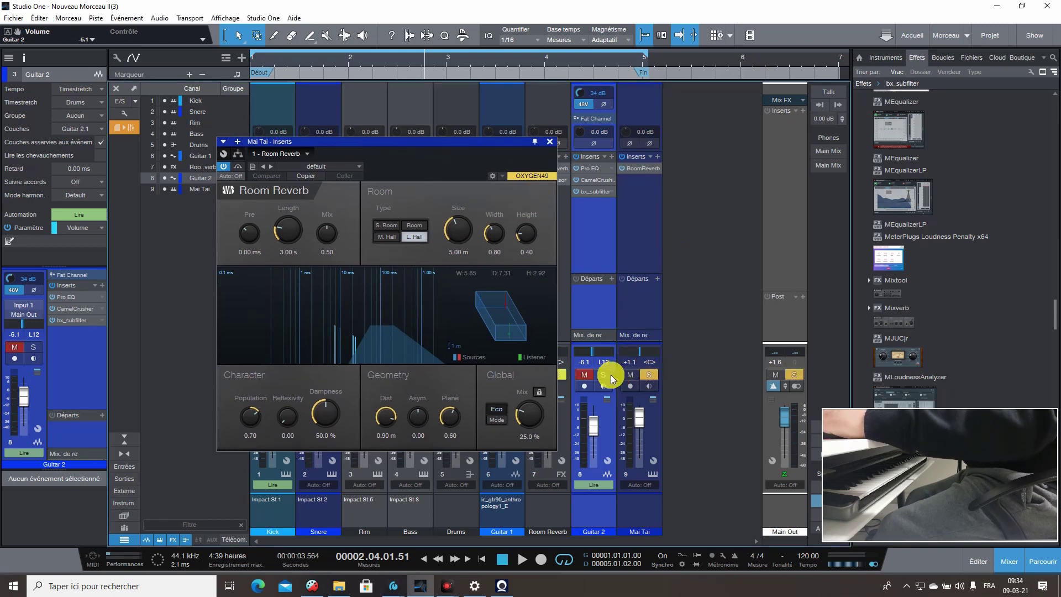
{"action": "key", "text": "space"}
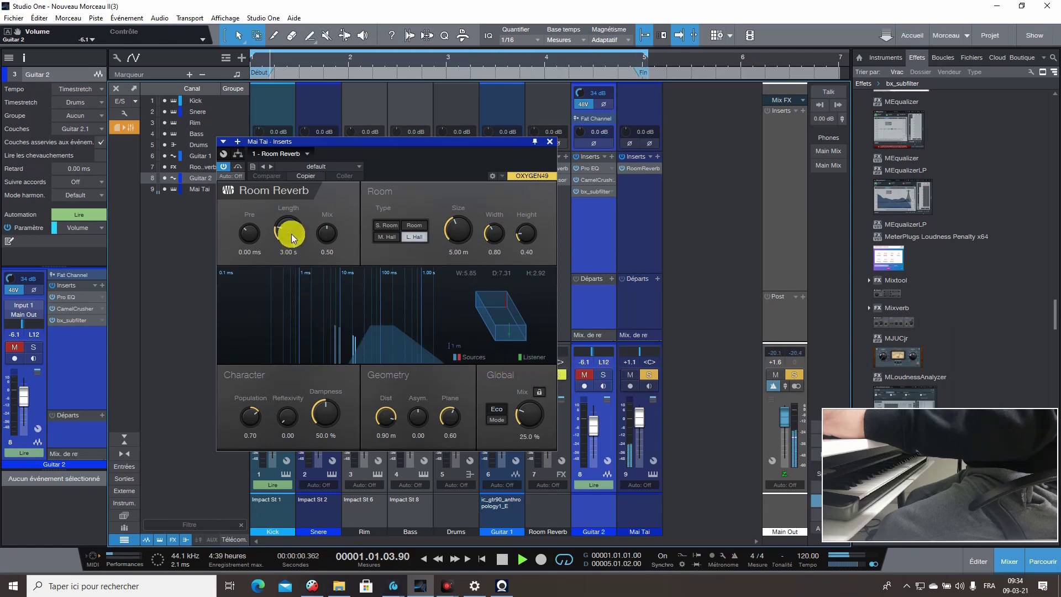
{"action": "left_click_drag", "start_coordinate": [293, 238], "coordinate": [287, 237]}
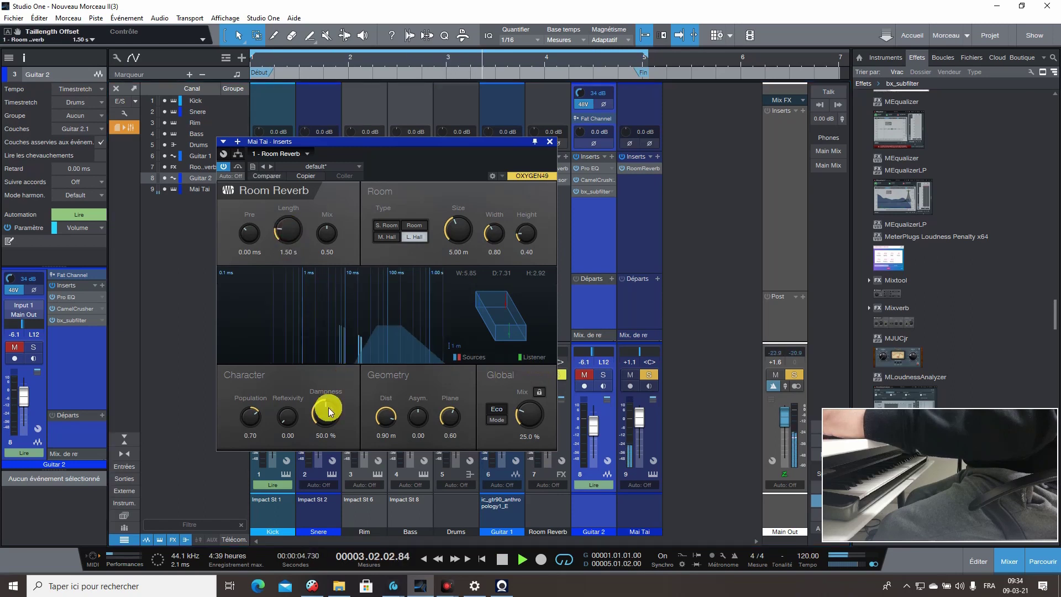
{"action": "mouse_move", "coordinate": [326, 413]}
{"action": "left_mouse_down"}
{"action": "mouse_move", "coordinate": [327, 434]}
{"action": "mouse_move", "coordinate": [325, 413]}
{"action": "left_mouse_up"}
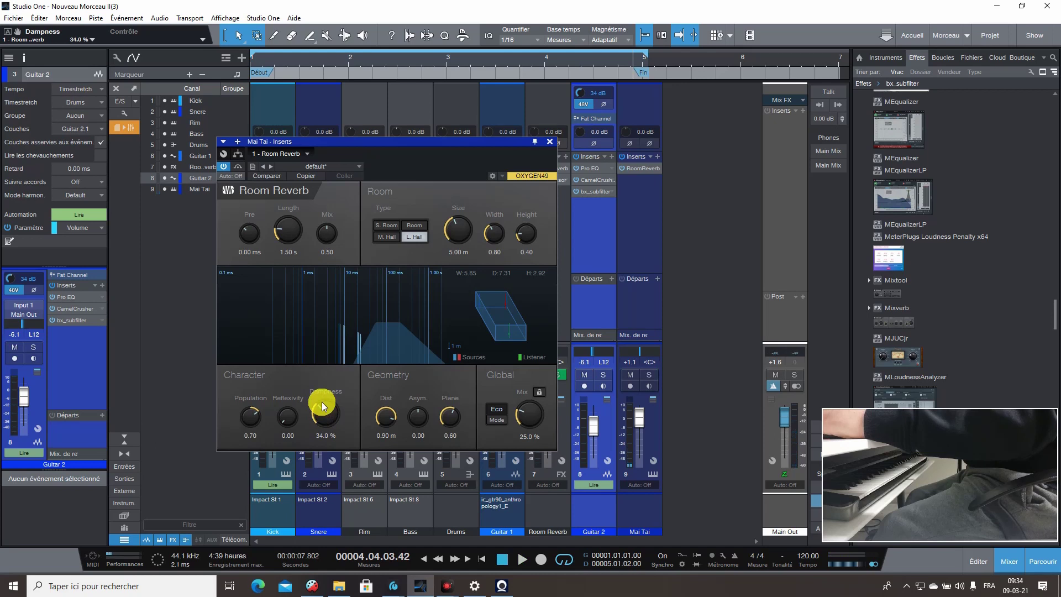
Step: Play the full mix, close the Room Reverb window and lower the Mai Tai channel volume to -3.1 dB
{"action": "key", "text": "space"}
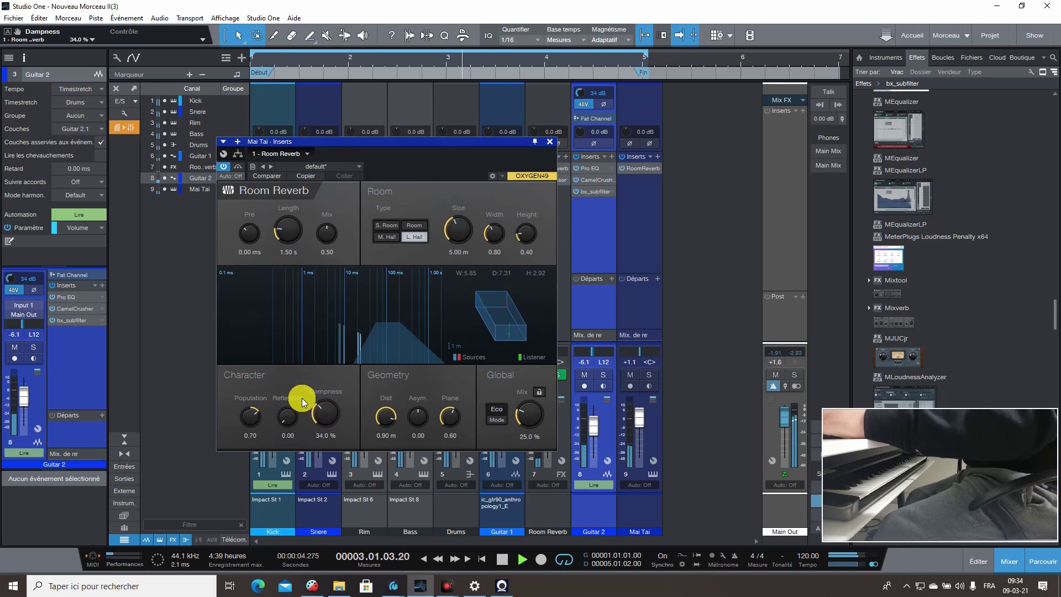
{"action": "left_click", "coordinate": [549, 142]}
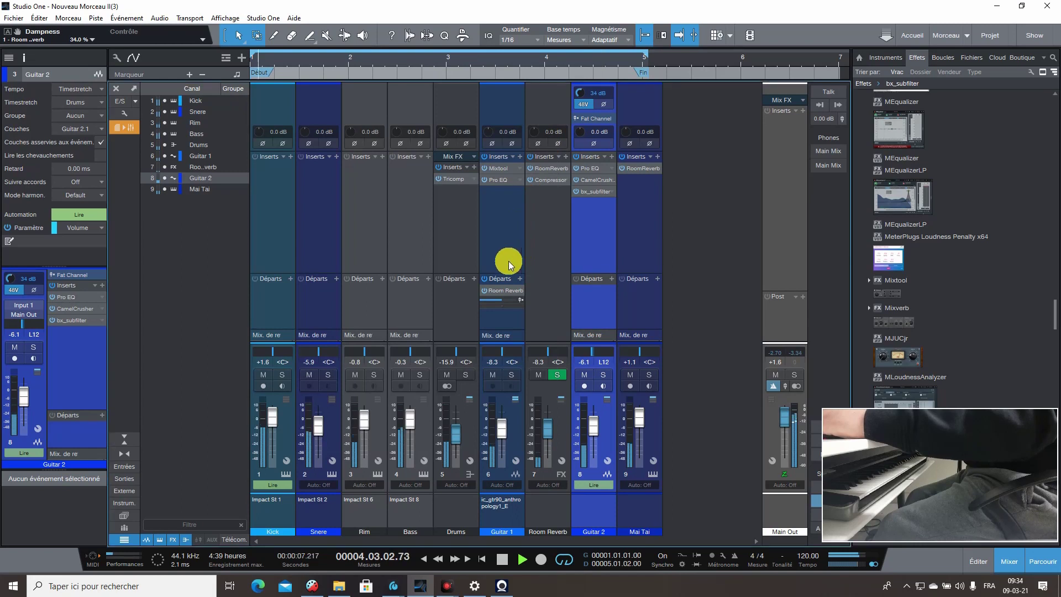
{"action": "left_click", "coordinate": [640, 419]}
{"action": "left_click_drag", "start_coordinate": [640, 418], "coordinate": [637, 423]}
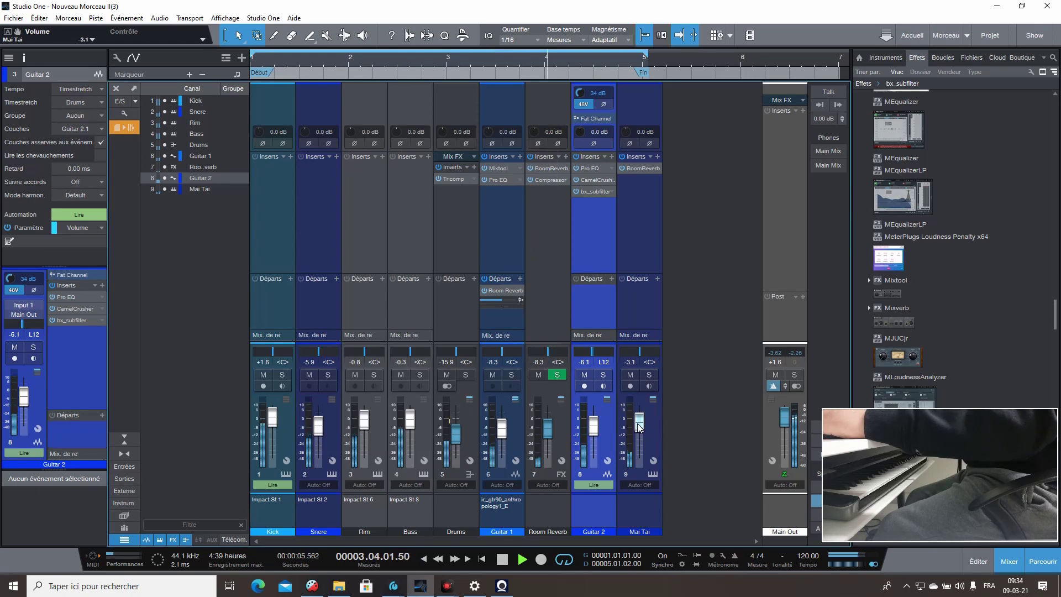
Step: Lower the Bass channel volume to -6.9 dB and the Rim channel volume to -9.7 dB during playback
{"action": "left_click", "coordinate": [593, 426]}
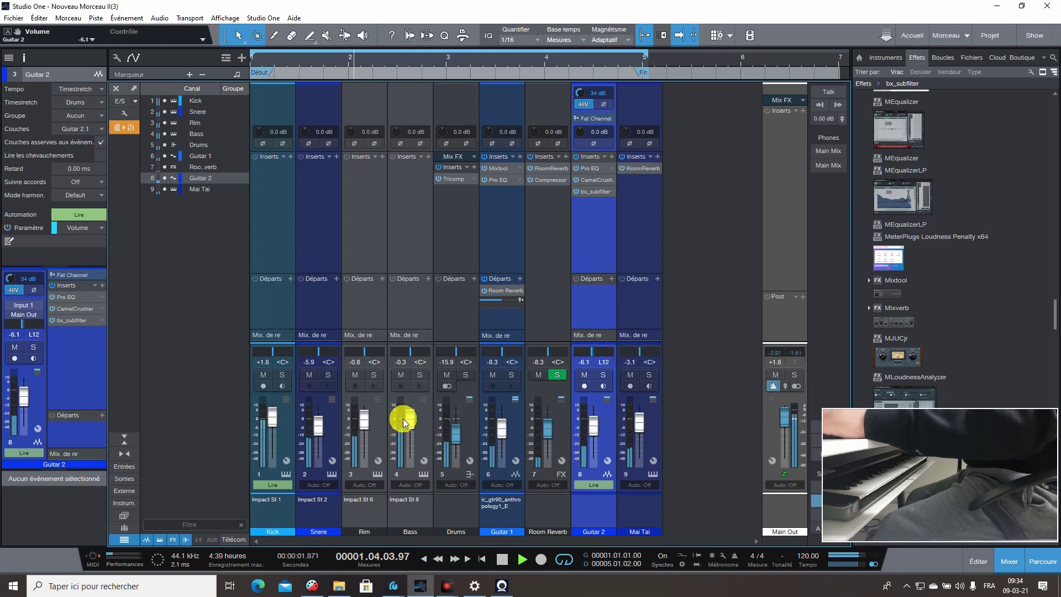
{"action": "left_click_drag", "start_coordinate": [402, 419], "coordinate": [410, 436]}
{"action": "left_click", "coordinate": [370, 423]}
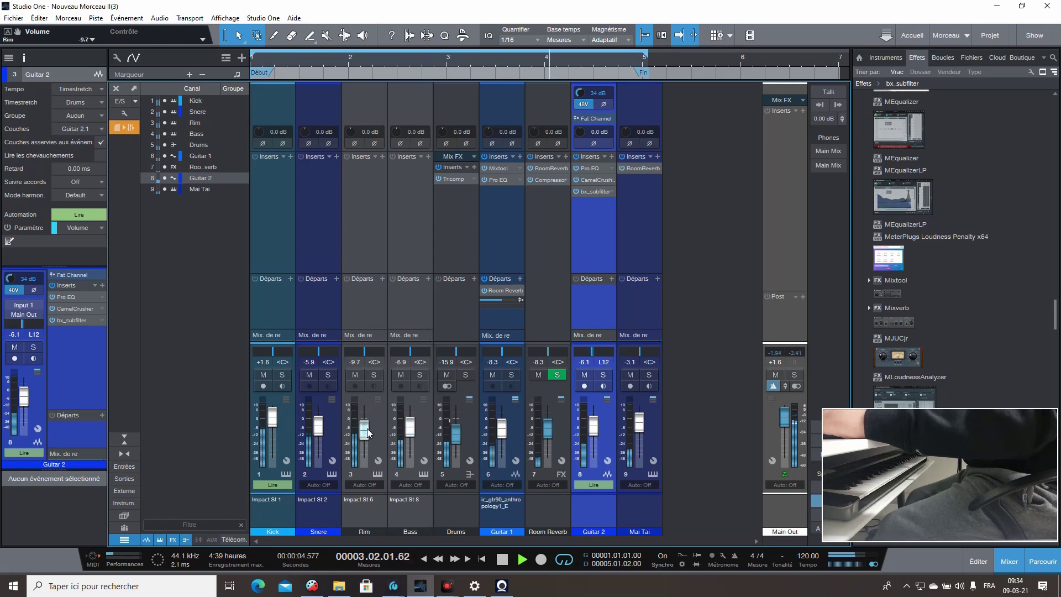
Step: Set the channel volumes to -8.3 dB for Rim, -13.1 dB for Snere and -4.0 dB for Kick during playback
{"action": "left_click_drag", "start_coordinate": [366, 425], "coordinate": [368, 427]}
{"action": "left_click", "coordinate": [316, 428]}
{"action": "left_click", "coordinate": [270, 416]}
{"action": "mouse_move", "coordinate": [268, 415]}
{"action": "left_mouse_down"}
{"action": "mouse_move", "coordinate": [324, 435]}
{"action": "mouse_move", "coordinate": [272, 422]}
{"action": "left_mouse_up"}
{"action": "left_click", "coordinate": [323, 427]}
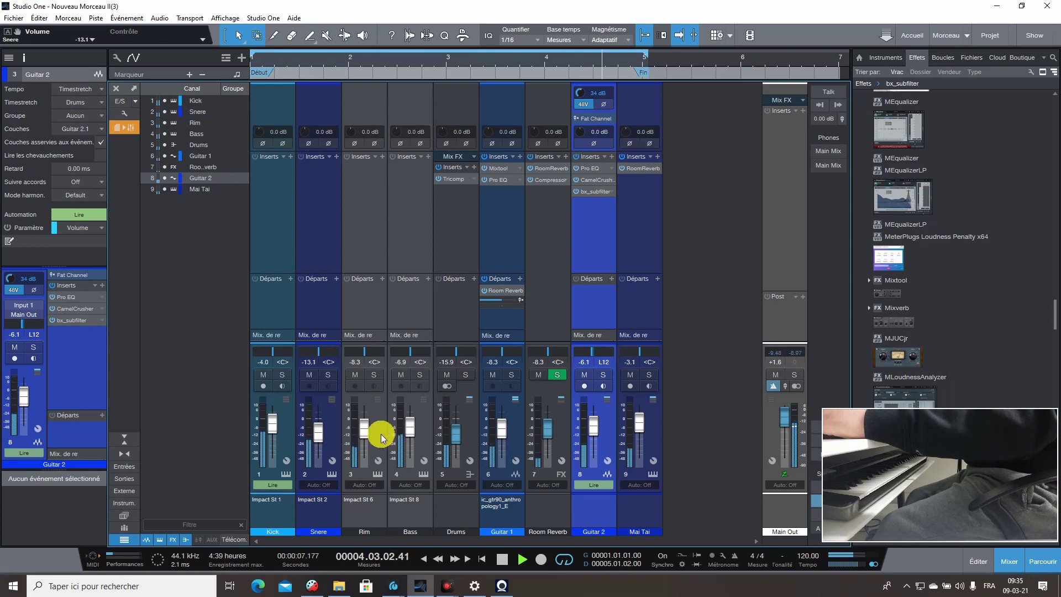
Step: Lower the Guitar 1 channel volume to -19.6 dB while the mix plays
{"action": "left_click_drag", "start_coordinate": [380, 433], "coordinate": [510, 430]}
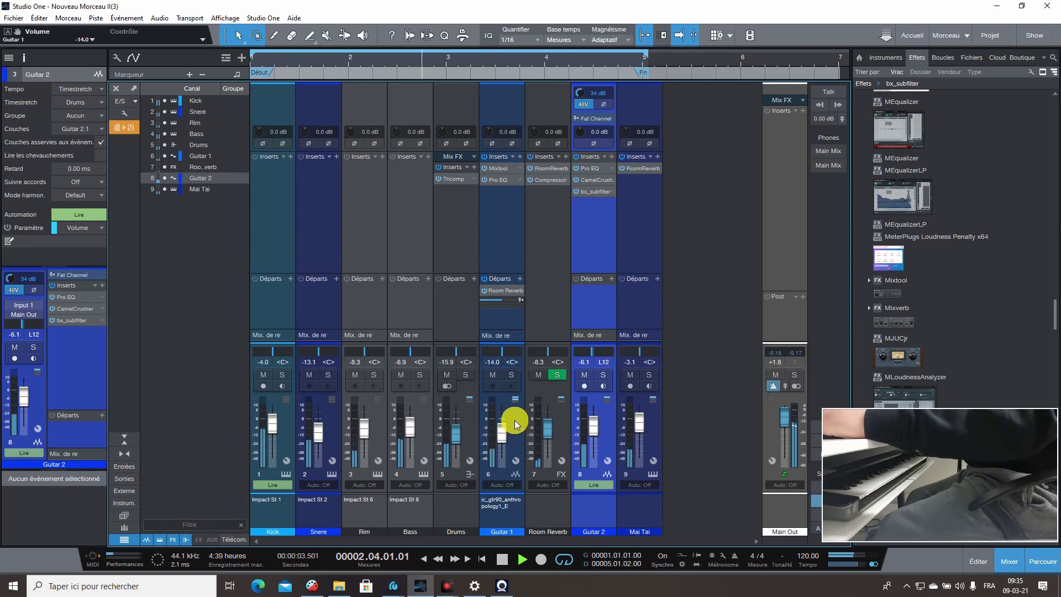
{"action": "left_click_drag", "start_coordinate": [509, 423], "coordinate": [501, 433]}
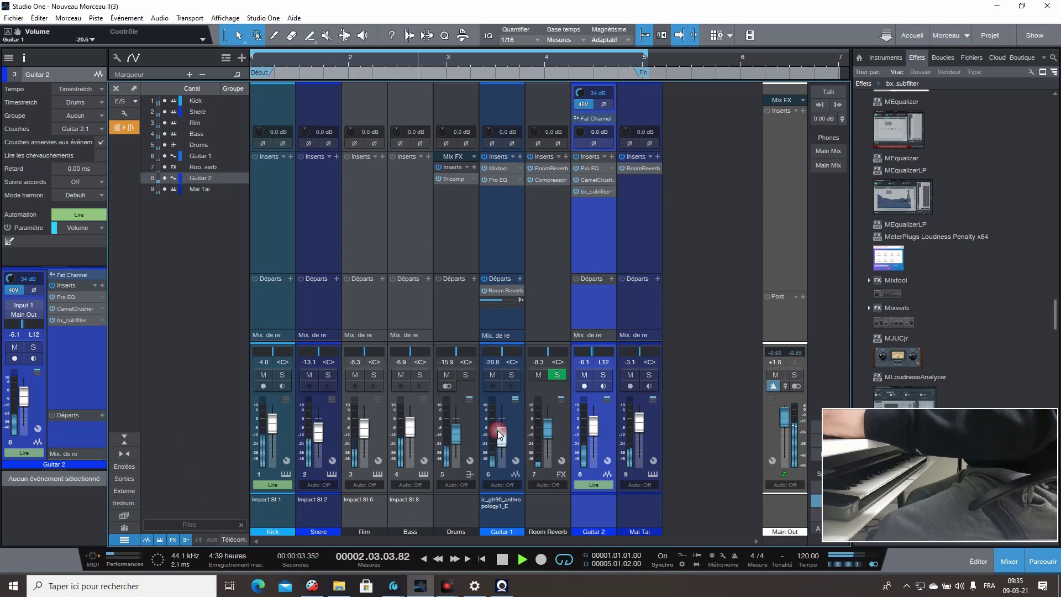
{"action": "left_click_drag", "start_coordinate": [501, 432], "coordinate": [501, 435]}
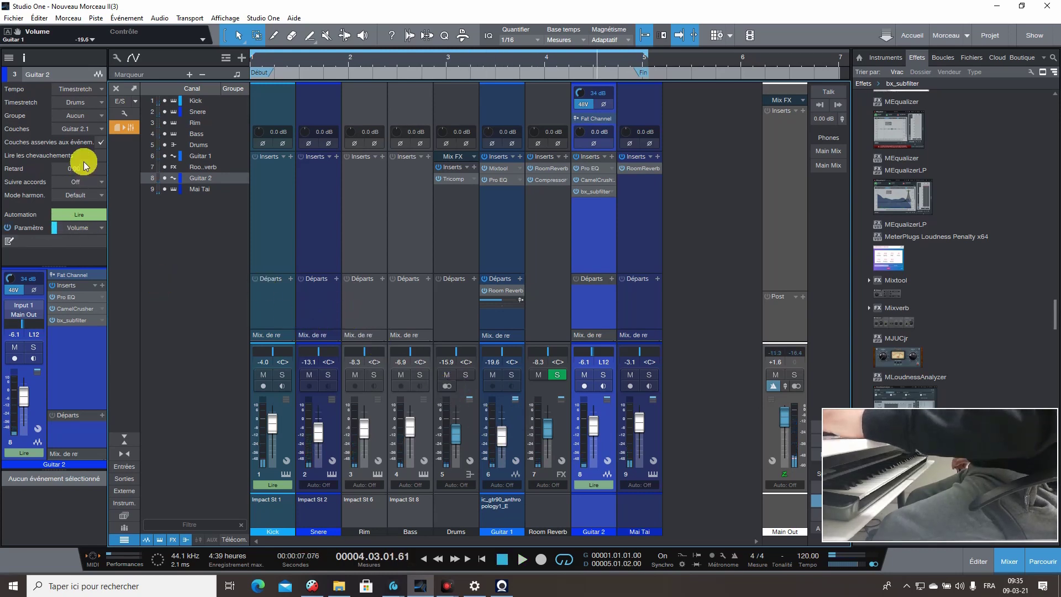
Step: Open the mixdown export settings and review the location, publishing and bitrate choices, keeping Ne pas publier and 320 kbps
{"action": "left_click", "coordinate": [66, 20]}
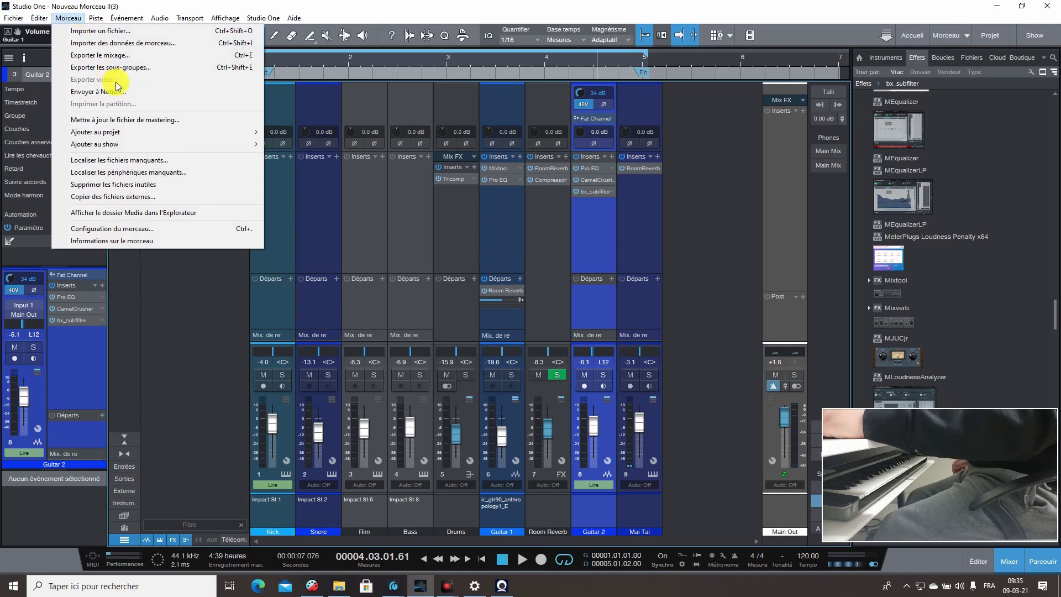
{"action": "left_click", "coordinate": [87, 54]}
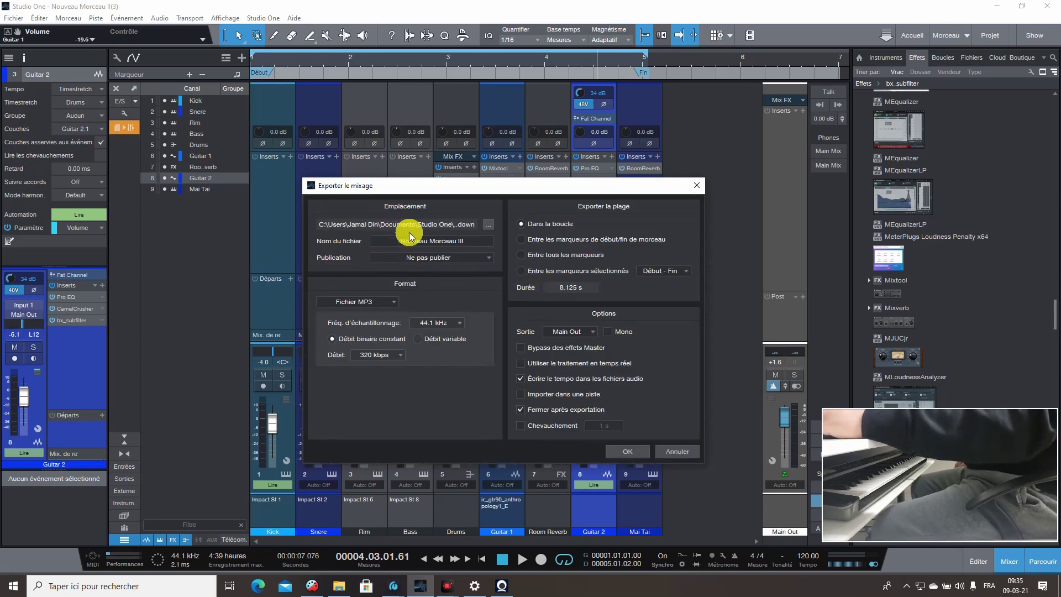
{"action": "left_click", "coordinate": [491, 226]}
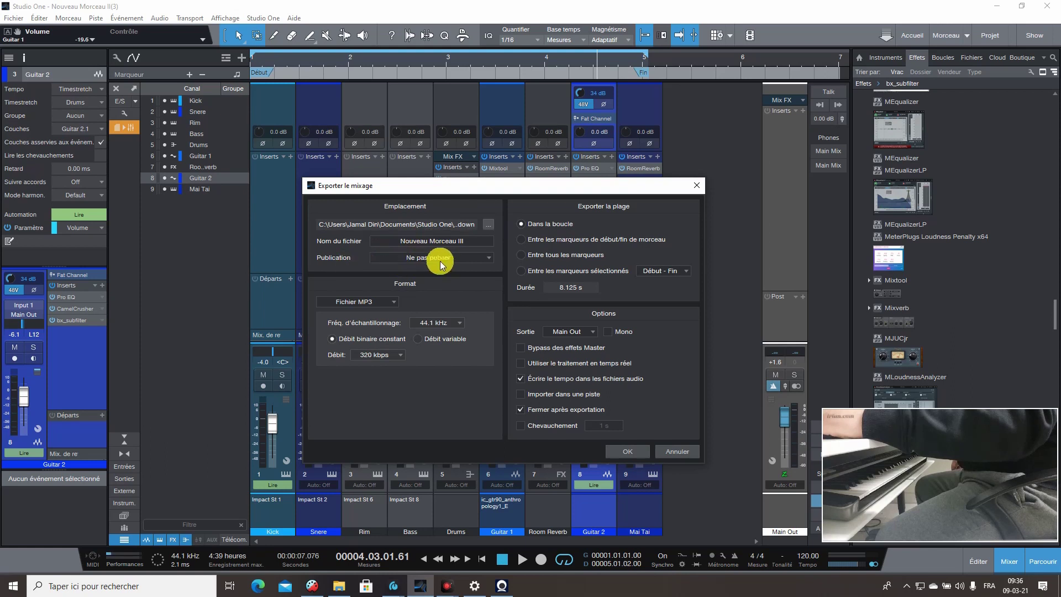
{"action": "left_click", "coordinate": [489, 259]}
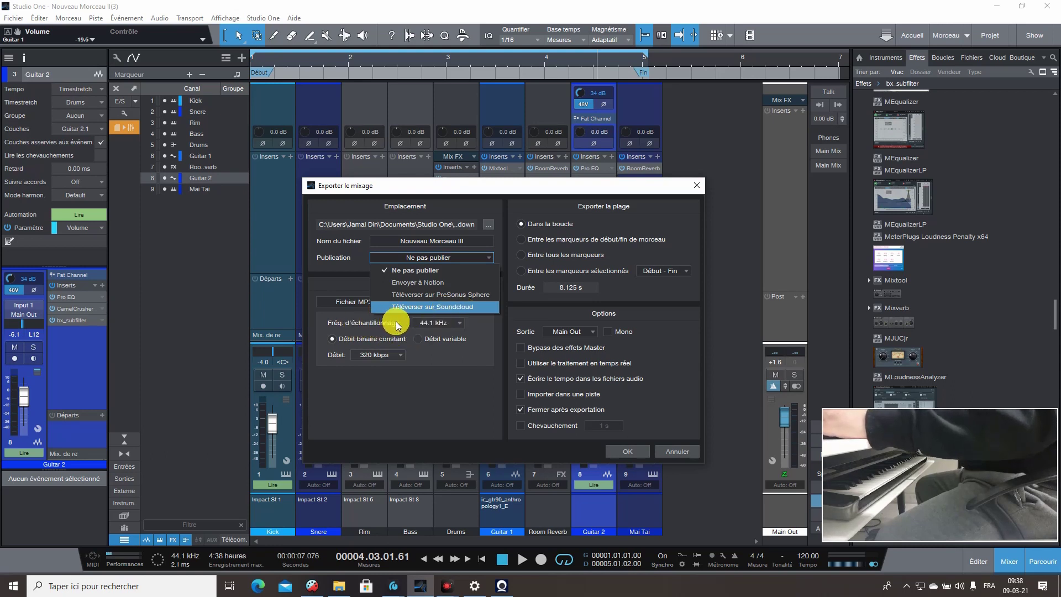
{"action": "left_click", "coordinate": [360, 312]}
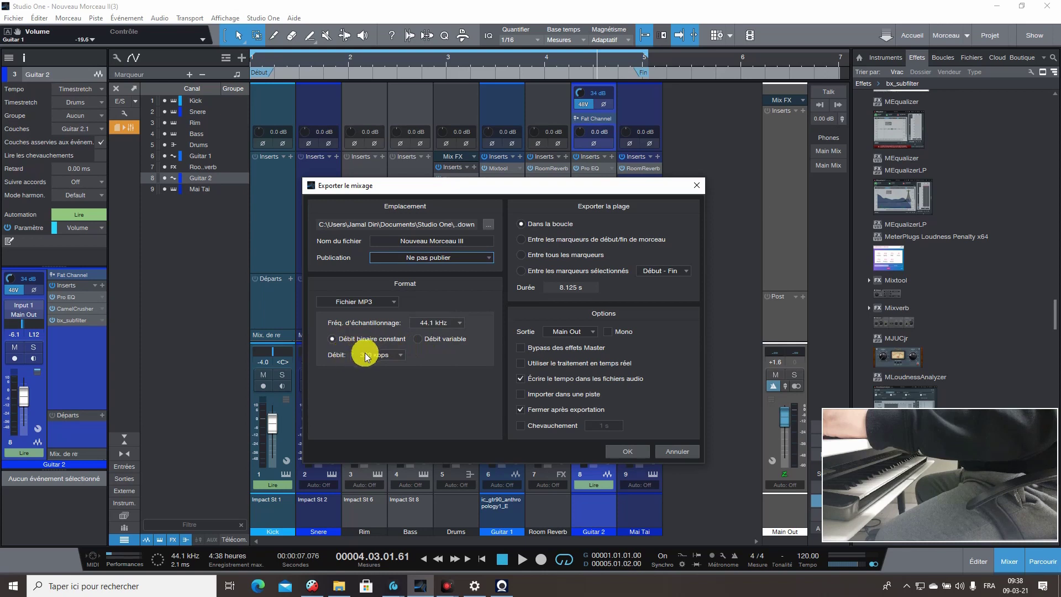
{"action": "left_click", "coordinate": [399, 356]}
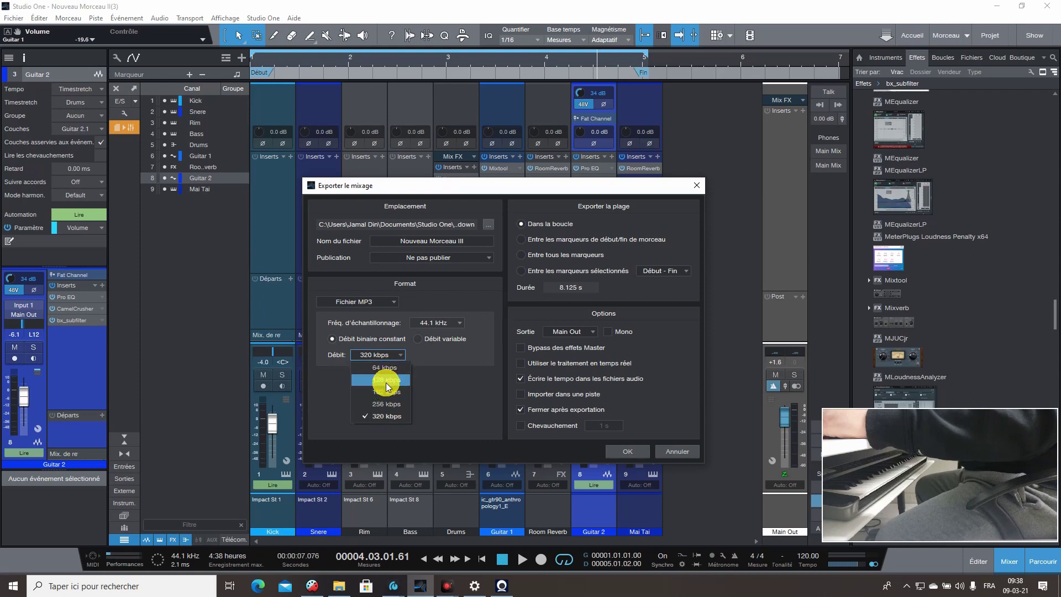
{"action": "left_click", "coordinate": [416, 360]}
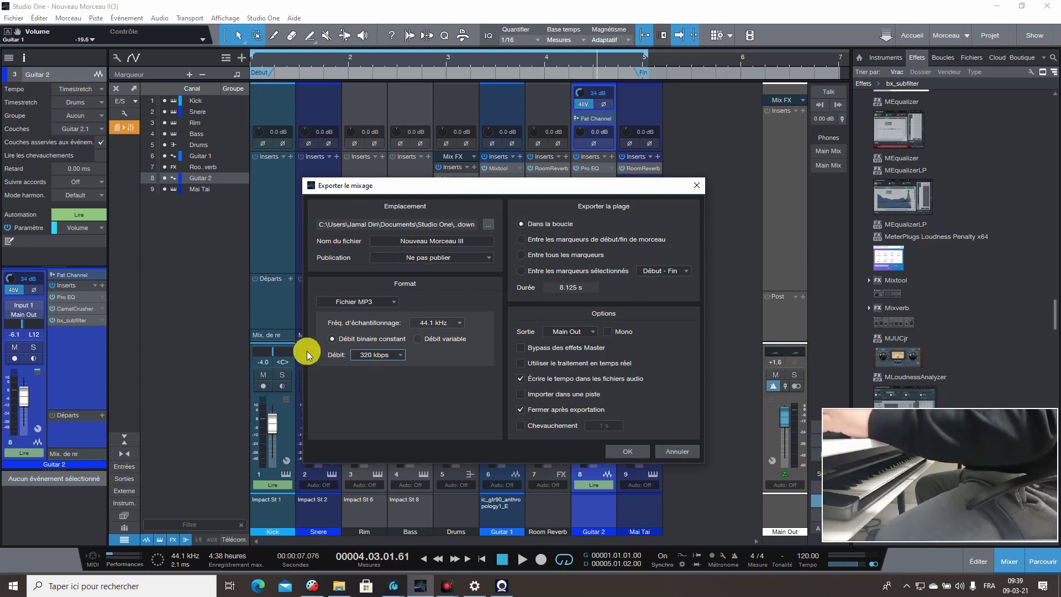
Step: Try the Wave export format, view its resolution choices, and return the format to MP3
{"action": "left_click", "coordinate": [395, 302]}
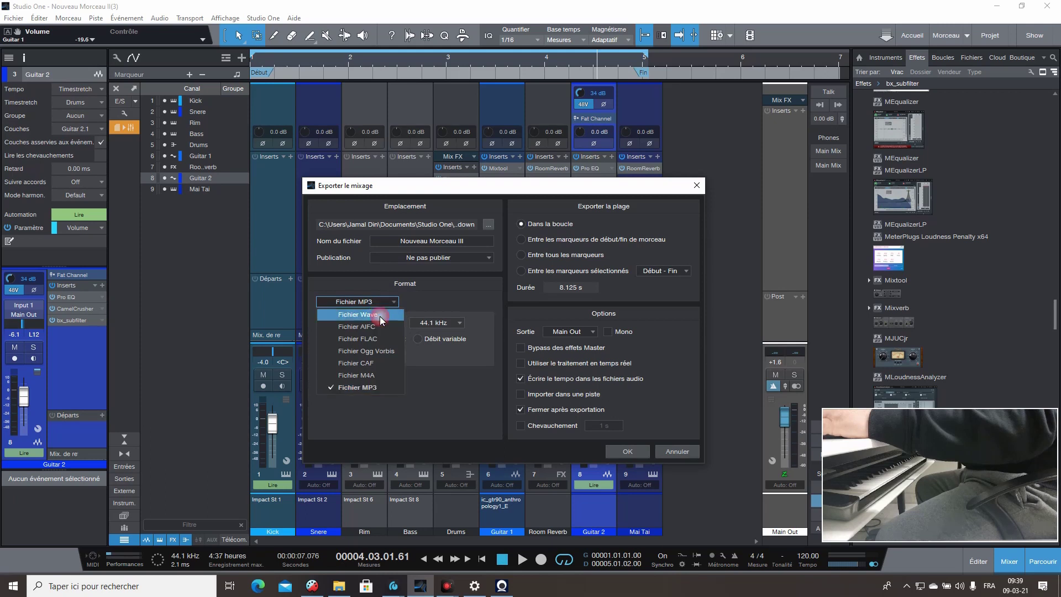
{"action": "left_click", "coordinate": [381, 314]}
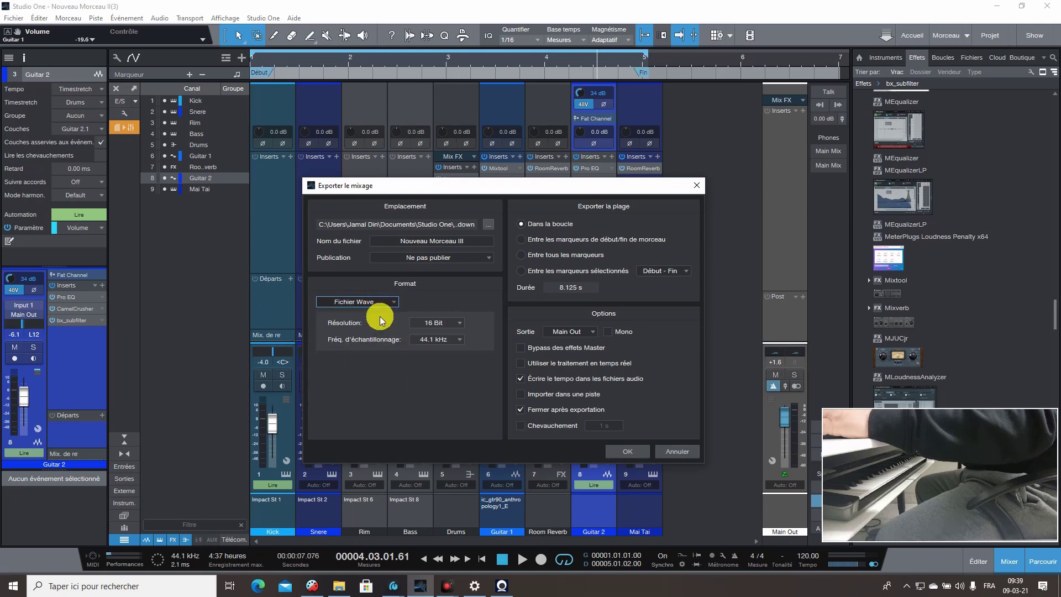
{"action": "left_click", "coordinate": [460, 320]}
{"action": "left_click", "coordinate": [459, 320]}
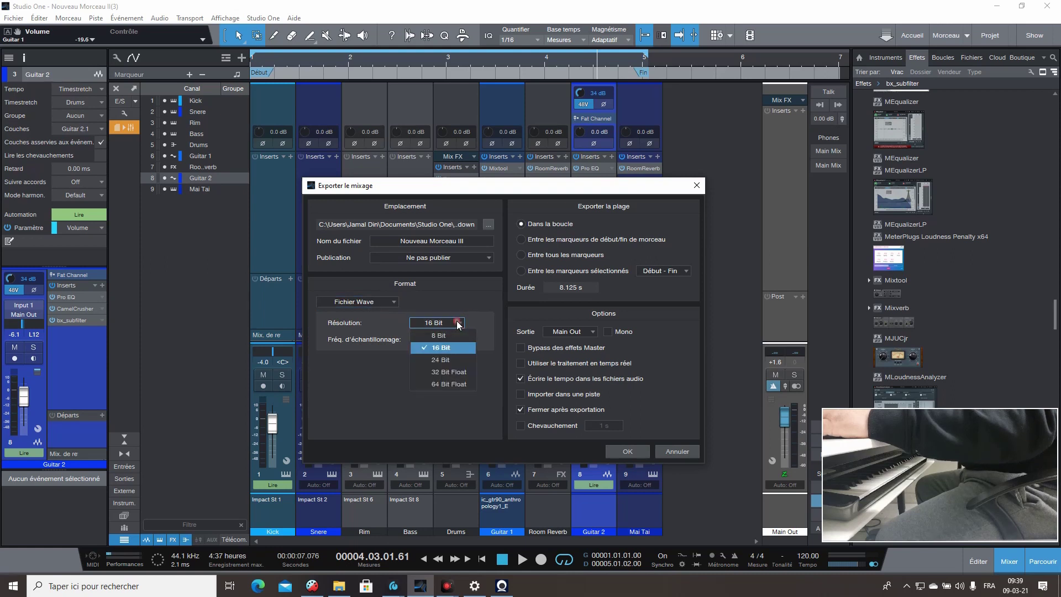
{"action": "left_click", "coordinate": [459, 320]}
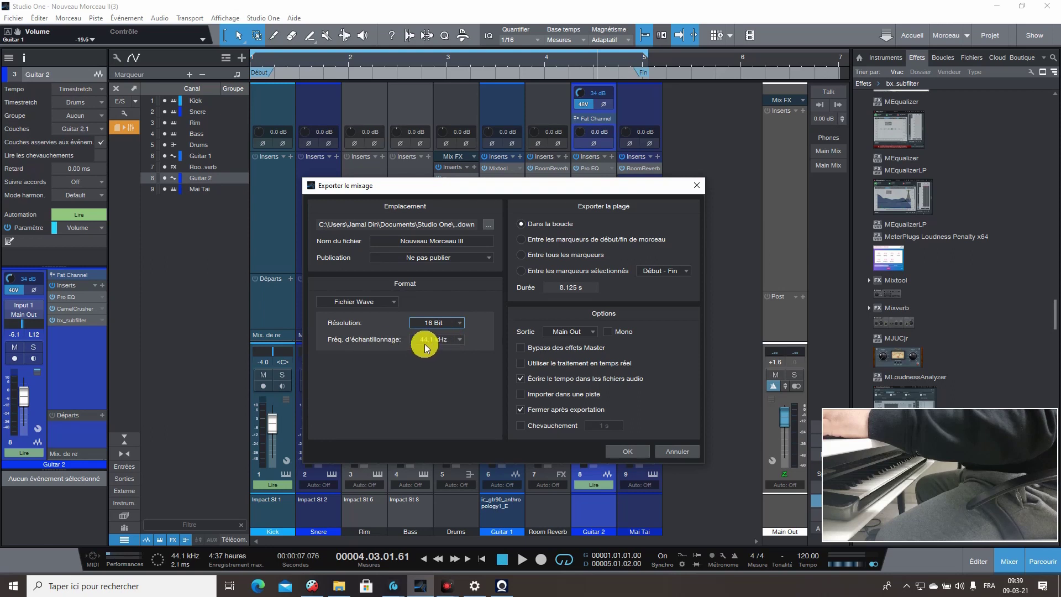
{"action": "left_click", "coordinate": [395, 300]}
{"action": "left_click", "coordinate": [394, 301]}
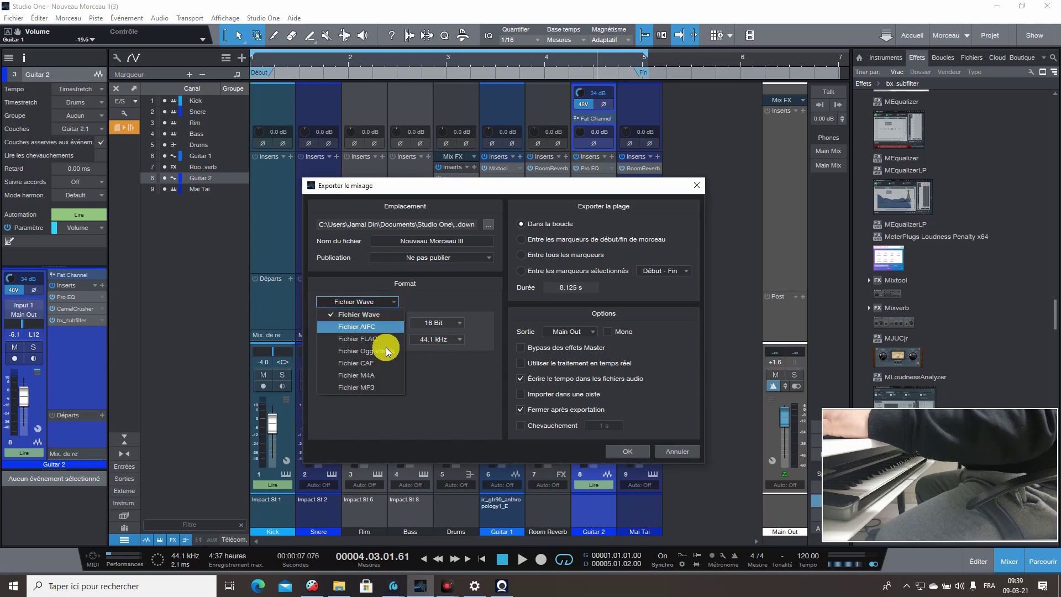
{"action": "left_click", "coordinate": [382, 381]}
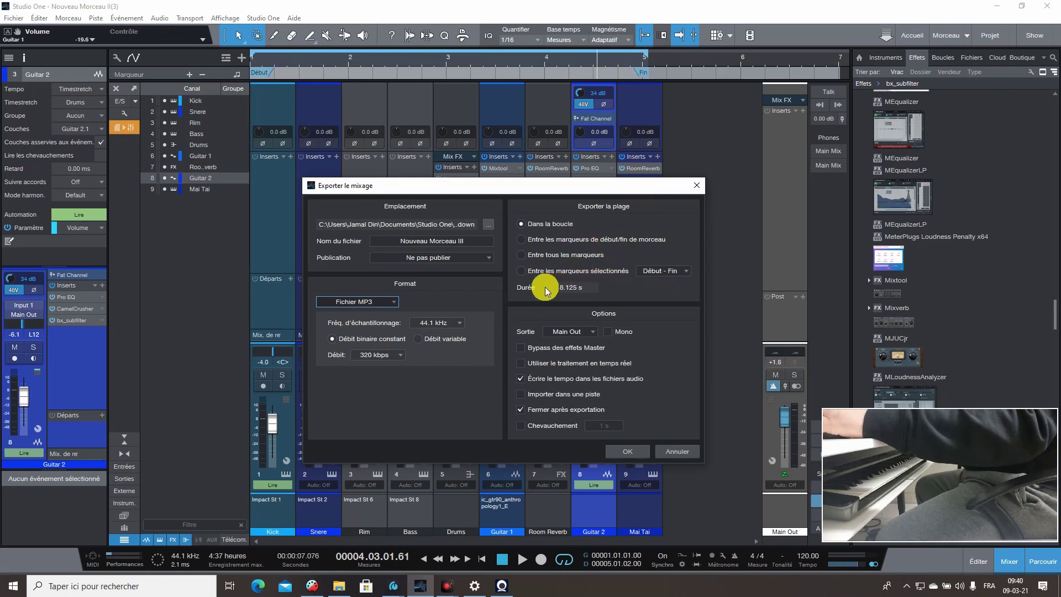
Step: Review the duration and output choices, keep Main Out, and export the mix as a 320 kbps MP3
{"action": "left_click", "coordinate": [562, 292]}
{"action": "key", "text": "Return"}
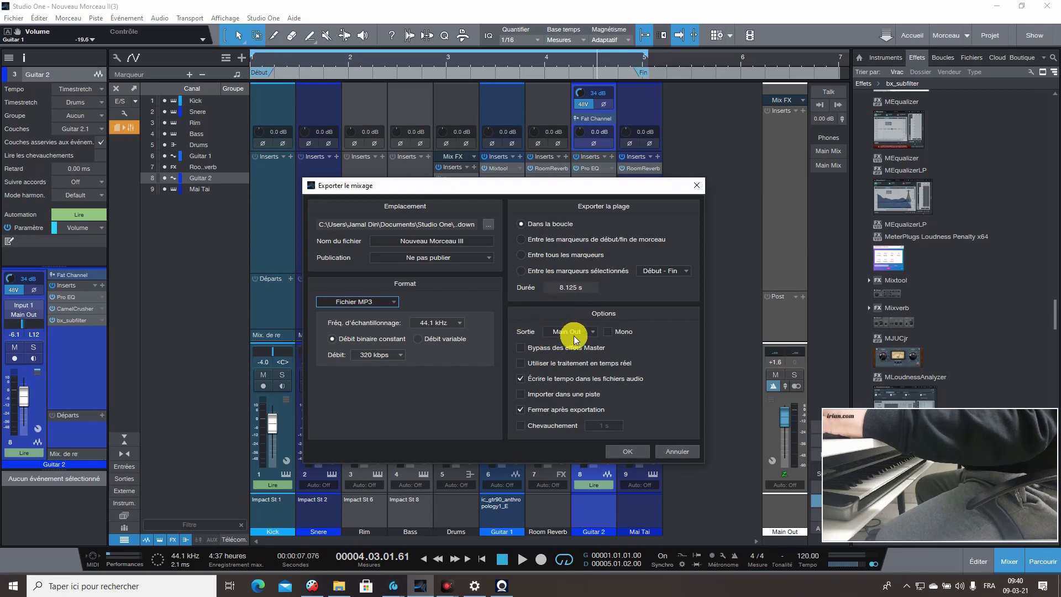
{"action": "left_click", "coordinate": [594, 332]}
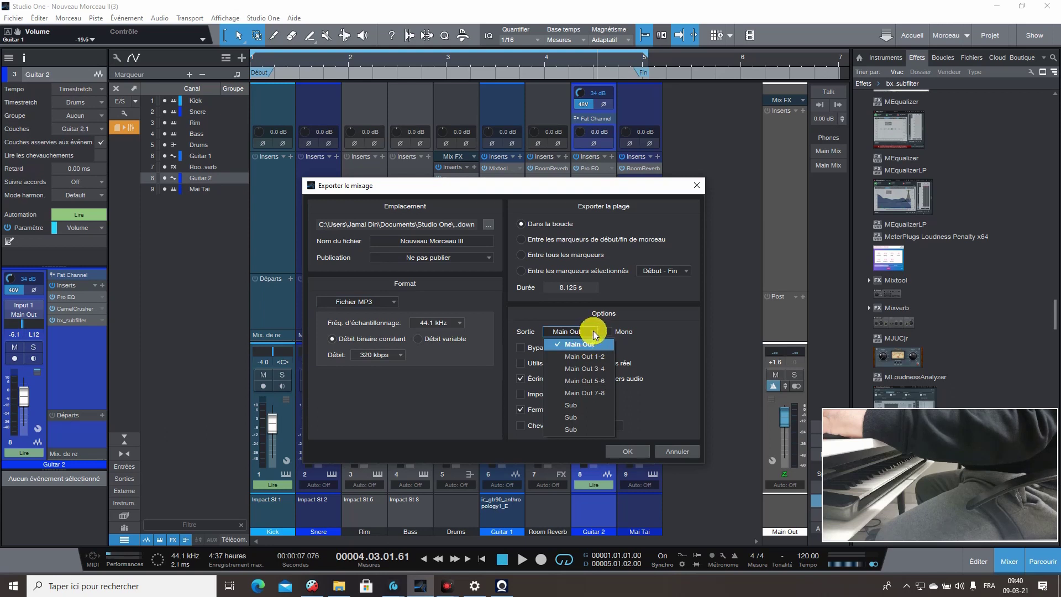
{"action": "left_click", "coordinate": [665, 313]}
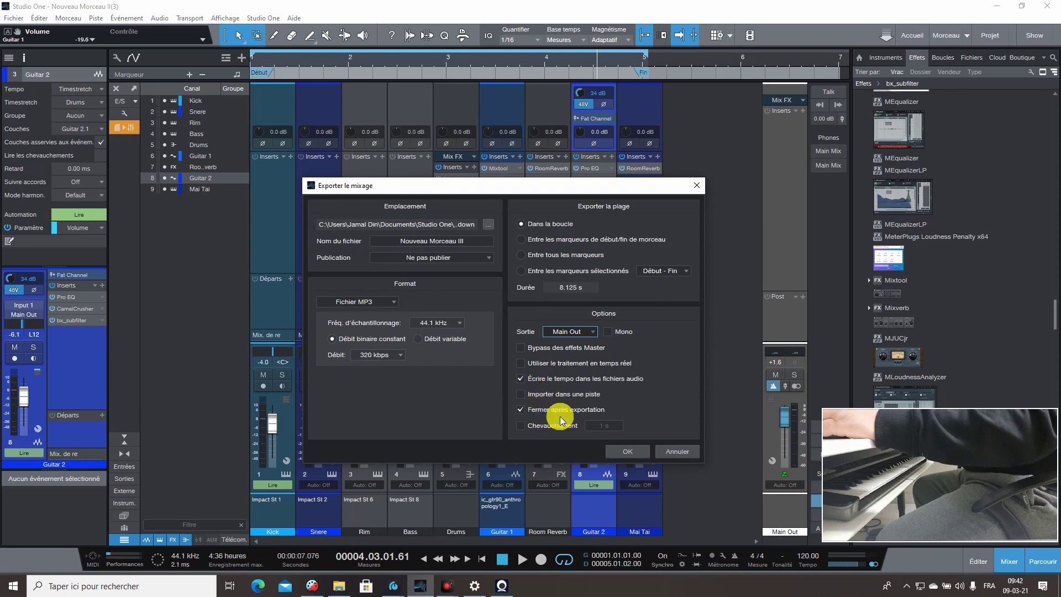
{"action": "left_click", "coordinate": [632, 450]}
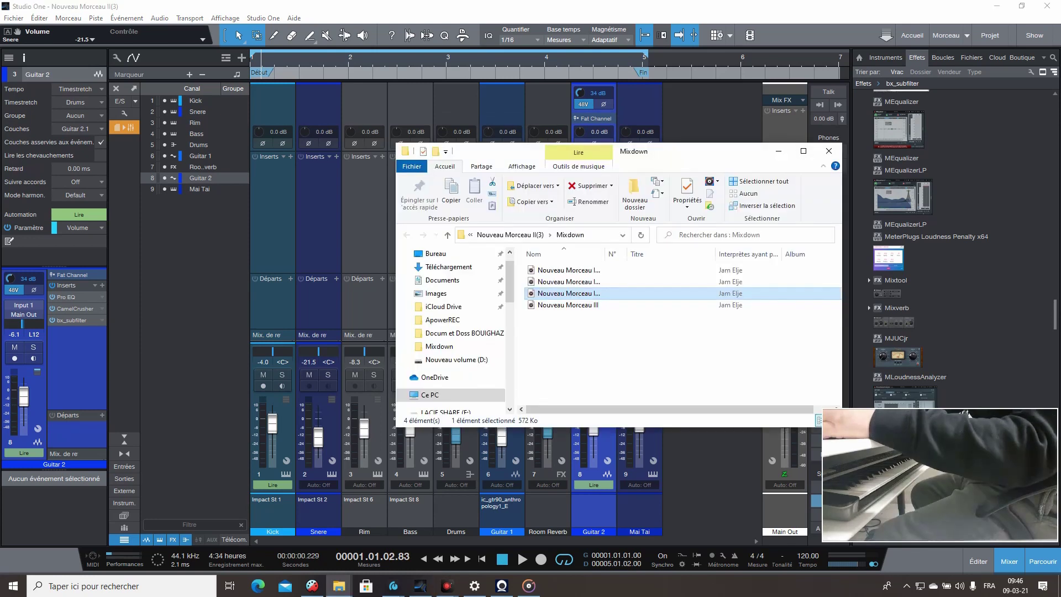
Step: Listen to the exported file Nouveau Morceau III(4) in Groove Musique, close the player and minimize the Mixdown folder
{"action": "key", "text": "Return"}
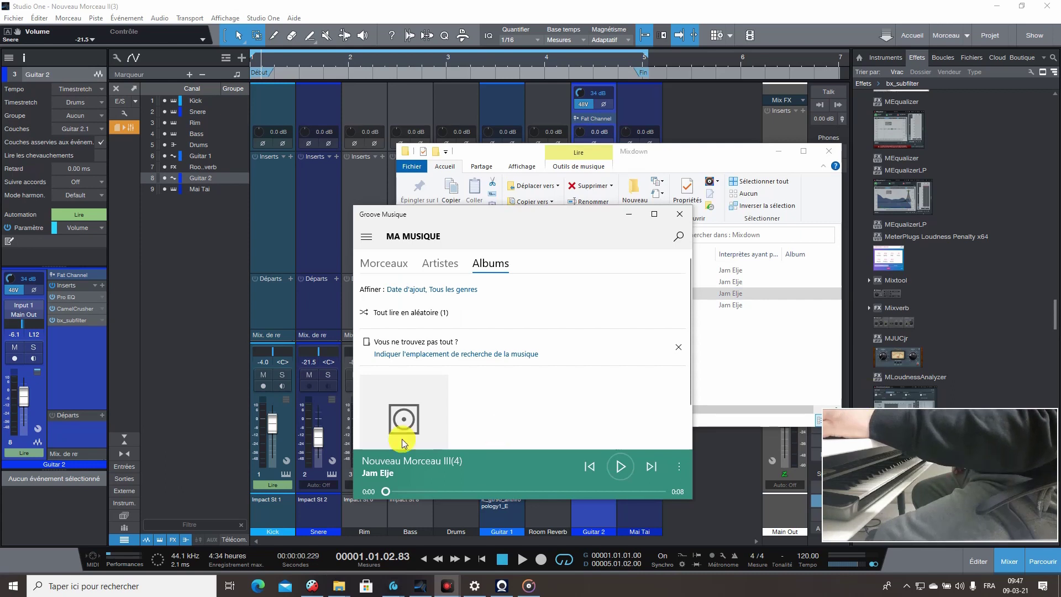
{"action": "left_click", "coordinate": [615, 466]}
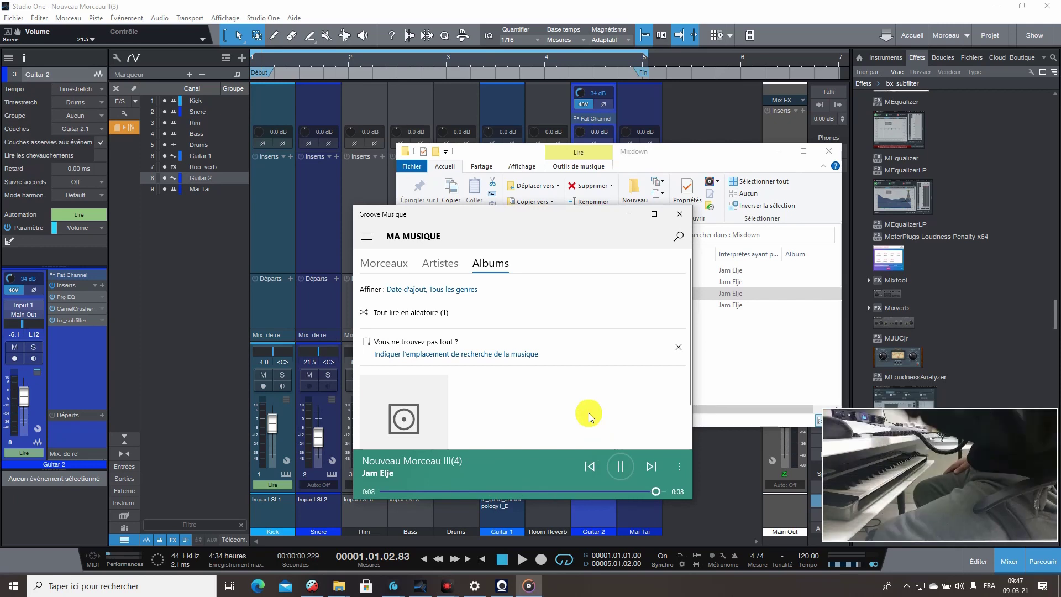
{"action": "left_click", "coordinate": [627, 466]}
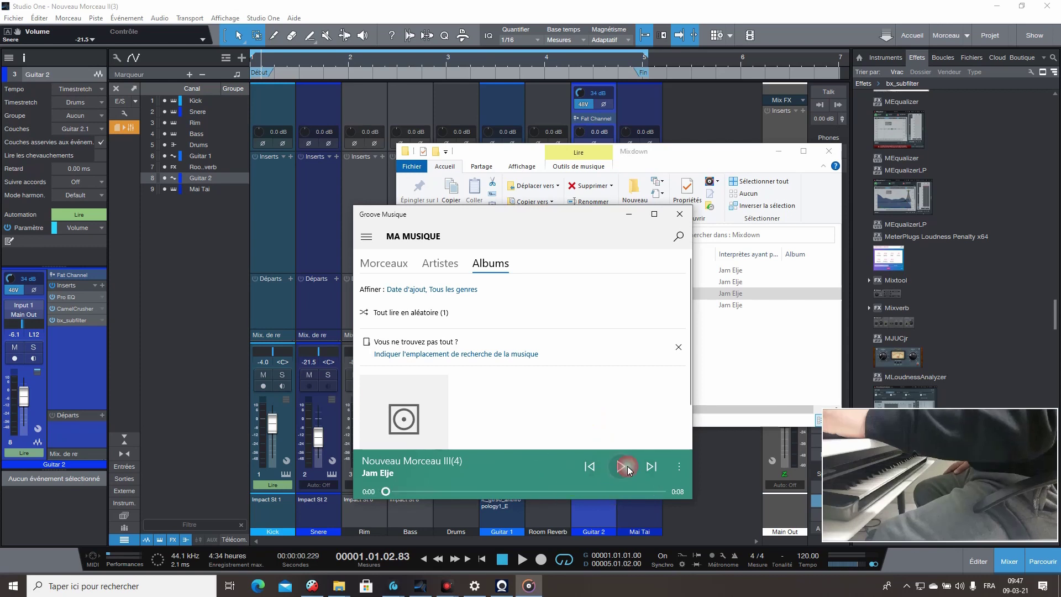
{"action": "left_click", "coordinate": [626, 466]}
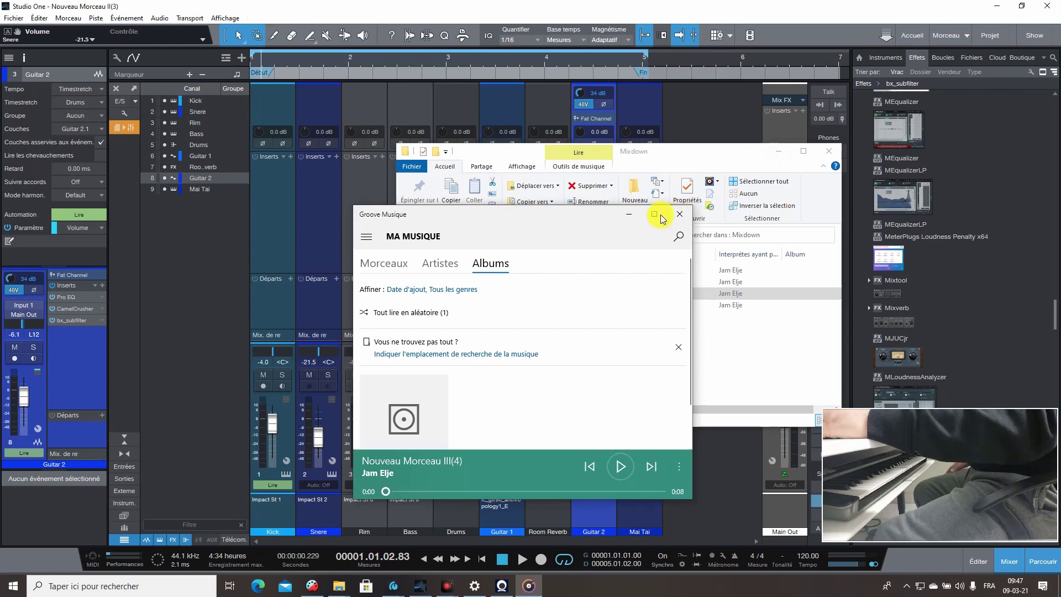
{"action": "left_click", "coordinate": [679, 214]}
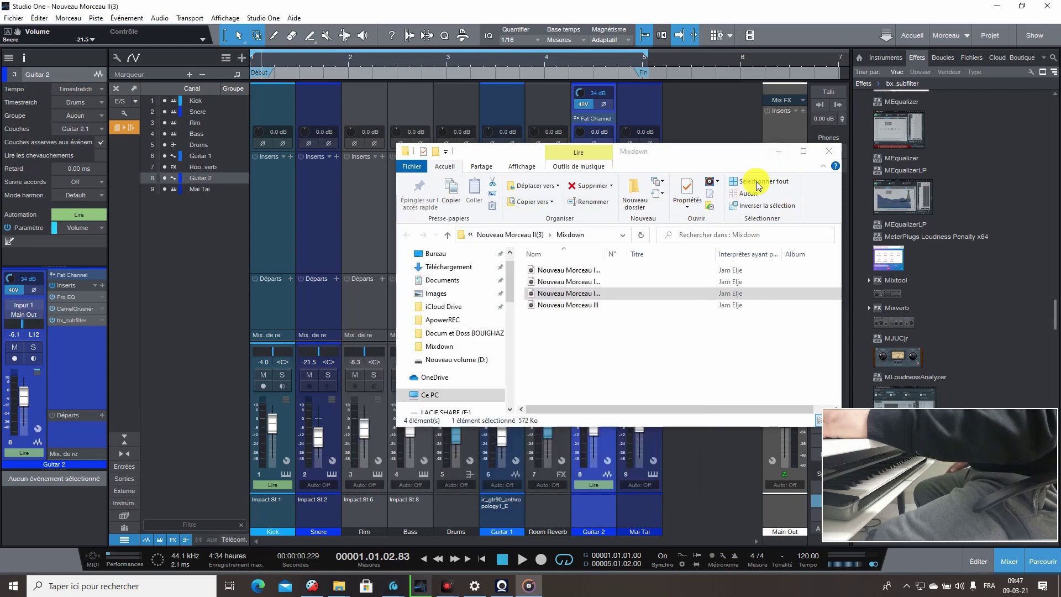
{"action": "left_click", "coordinate": [779, 152]}
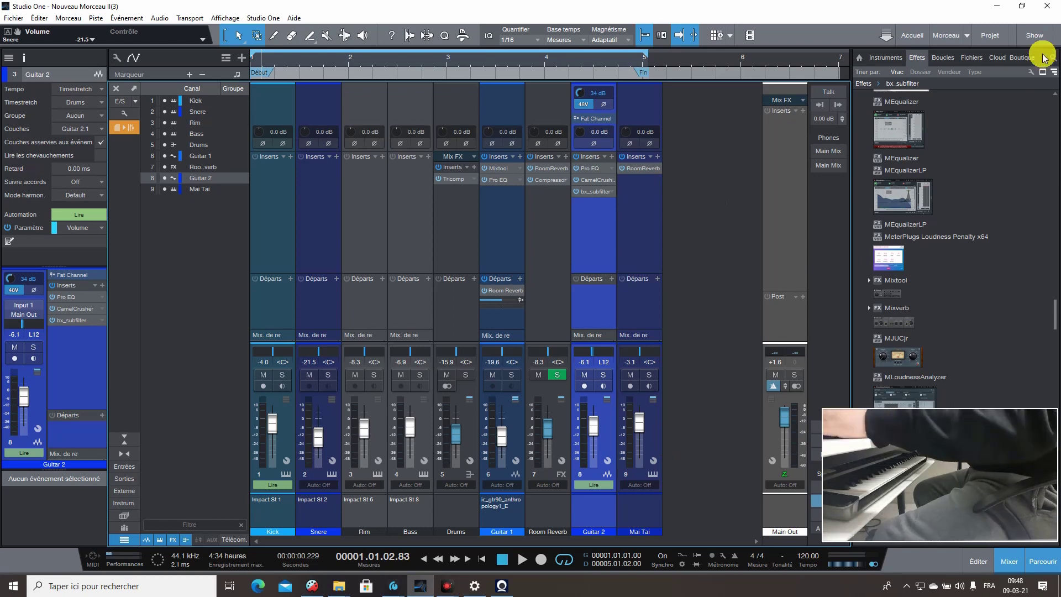
Step: Switch the content browser from effects to loops
{"action": "left_click", "coordinate": [944, 58]}
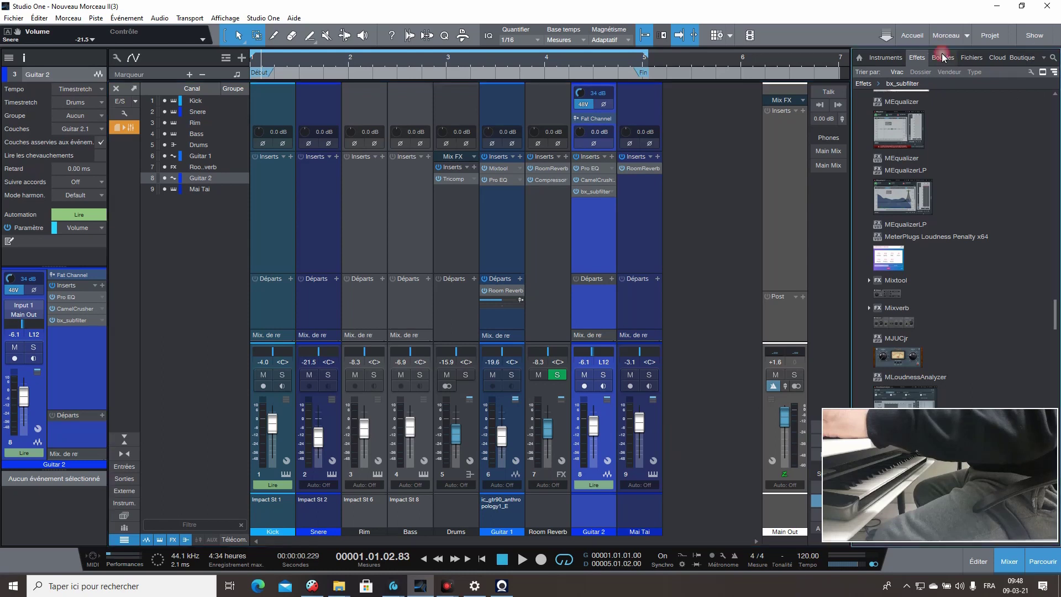